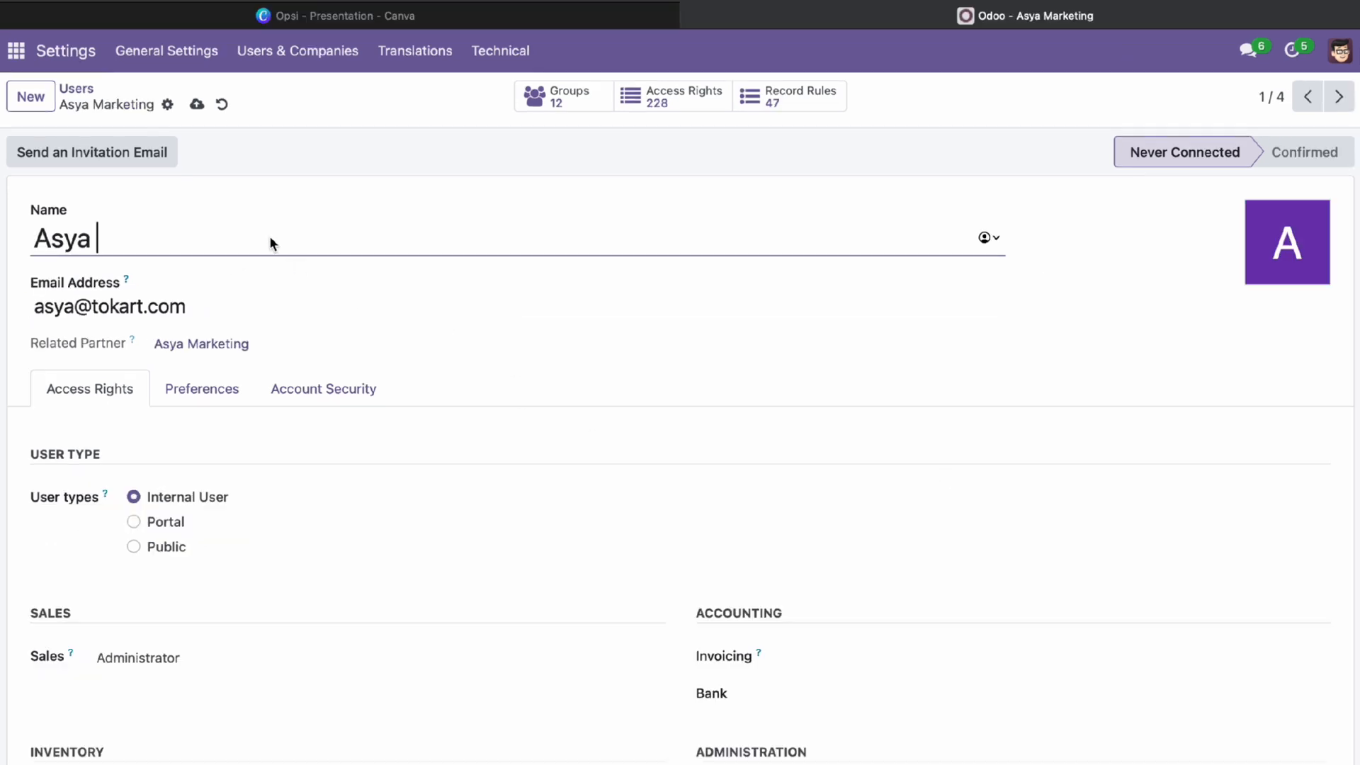
Append '- Inventory' to the first user's name and give them Purchase Administrator rights
text(- Inventory)
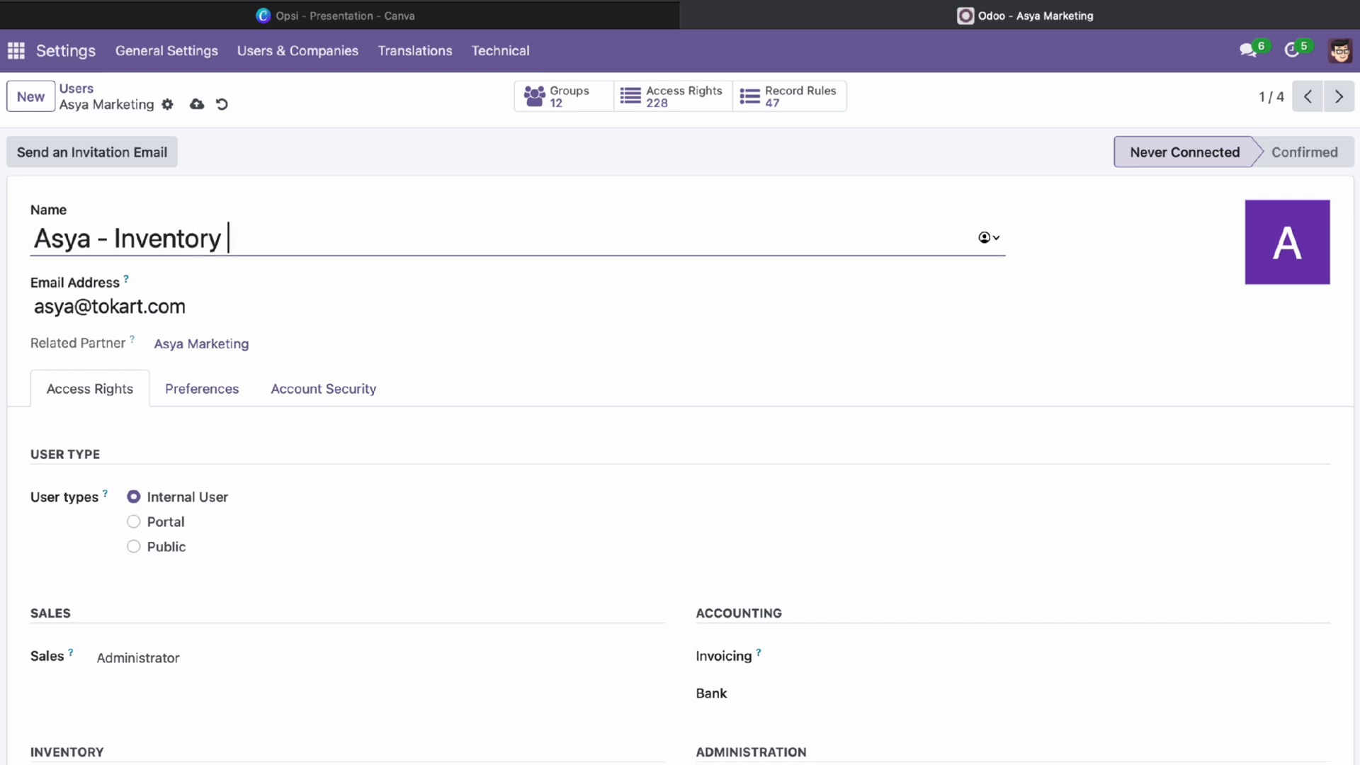
scroll(391, 328, down, 6)
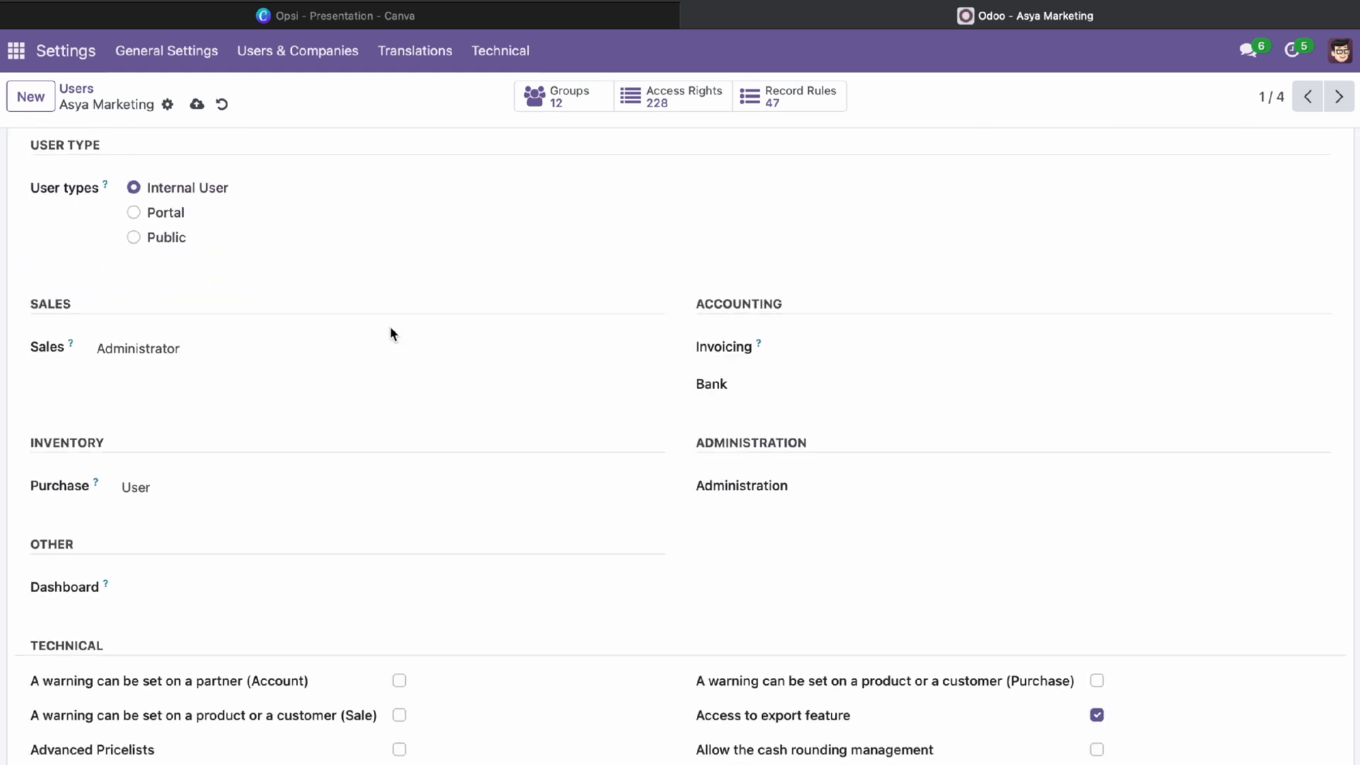
scroll(390, 333, down, 2)
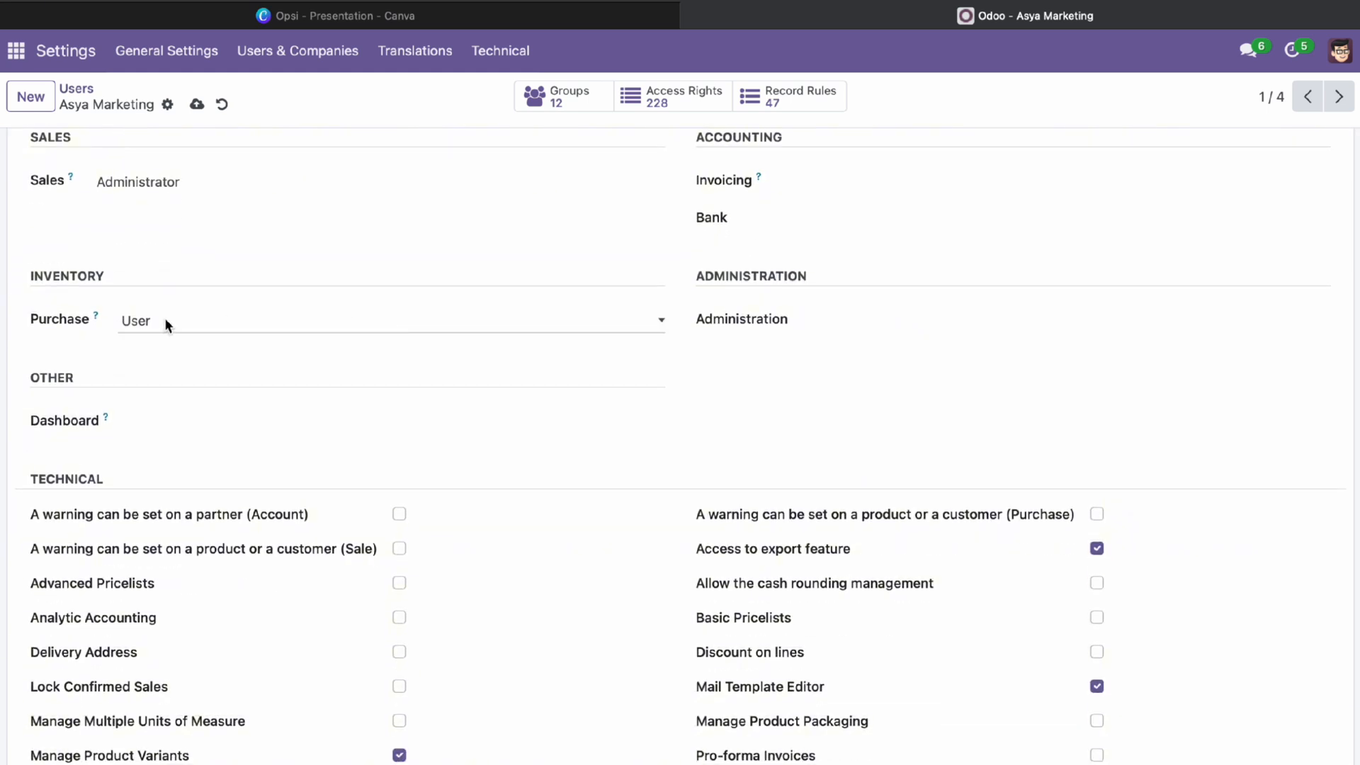
click(167, 323)
click(168, 340)
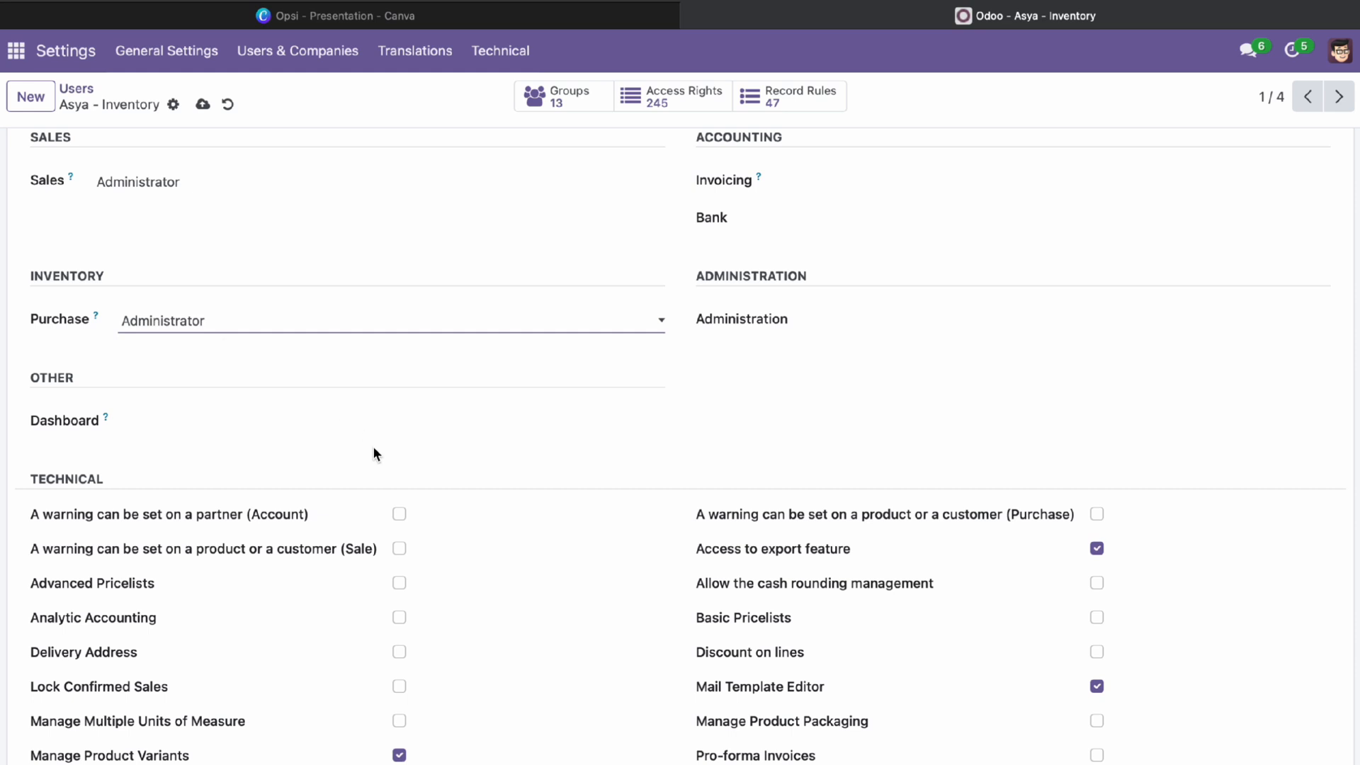
scroll(374, 451, down, 3)
scroll(374, 454, down, 2)
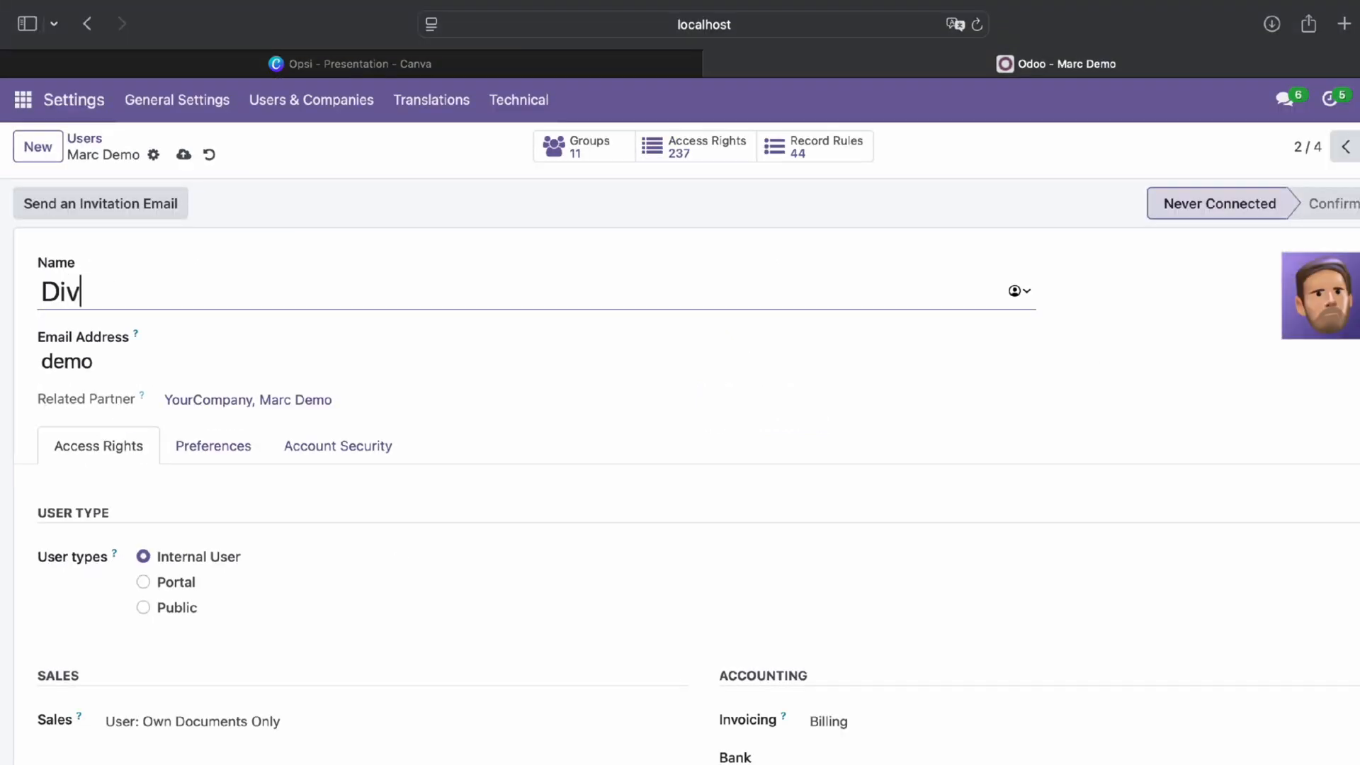
Add the '- Purchase' suffix to the second user's name, make them Purchase Administrator, and return to Users
text(a - Purchase)
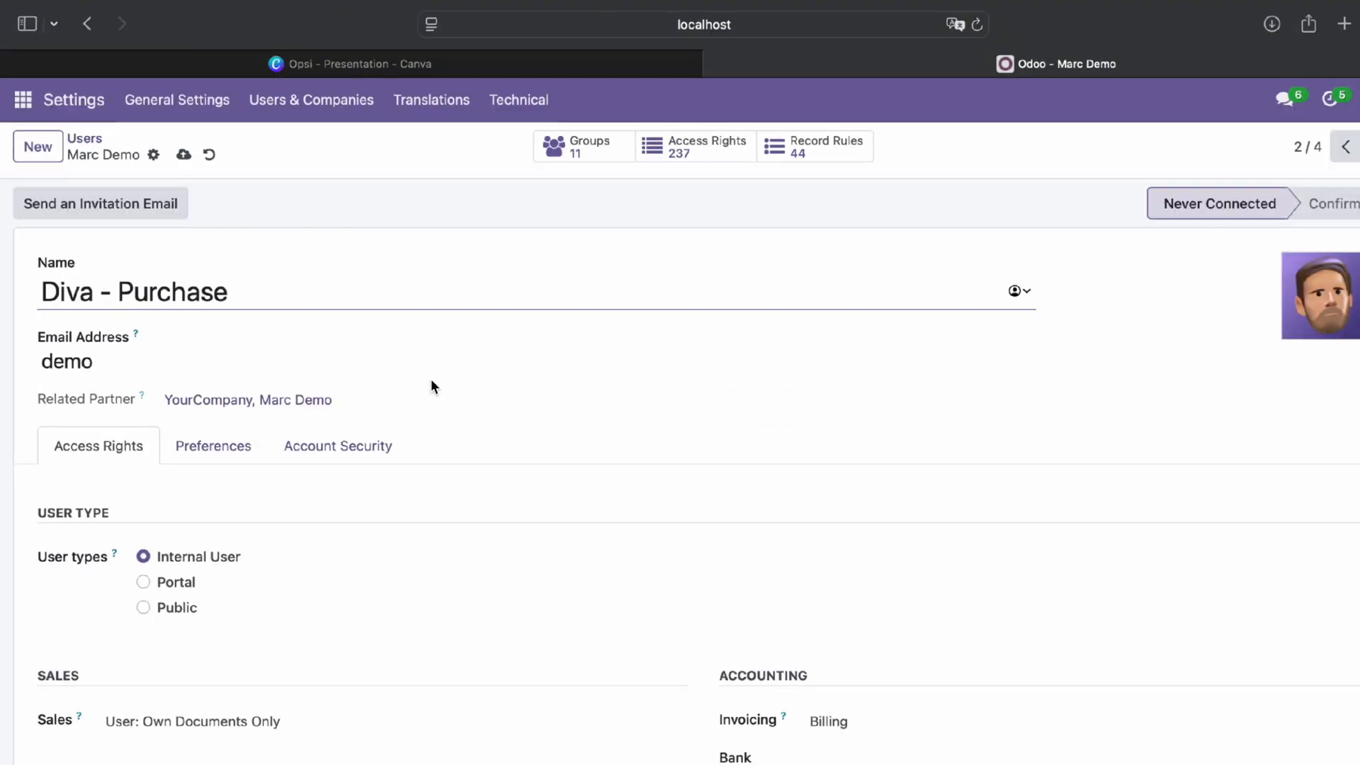
scroll(434, 386, down, 5)
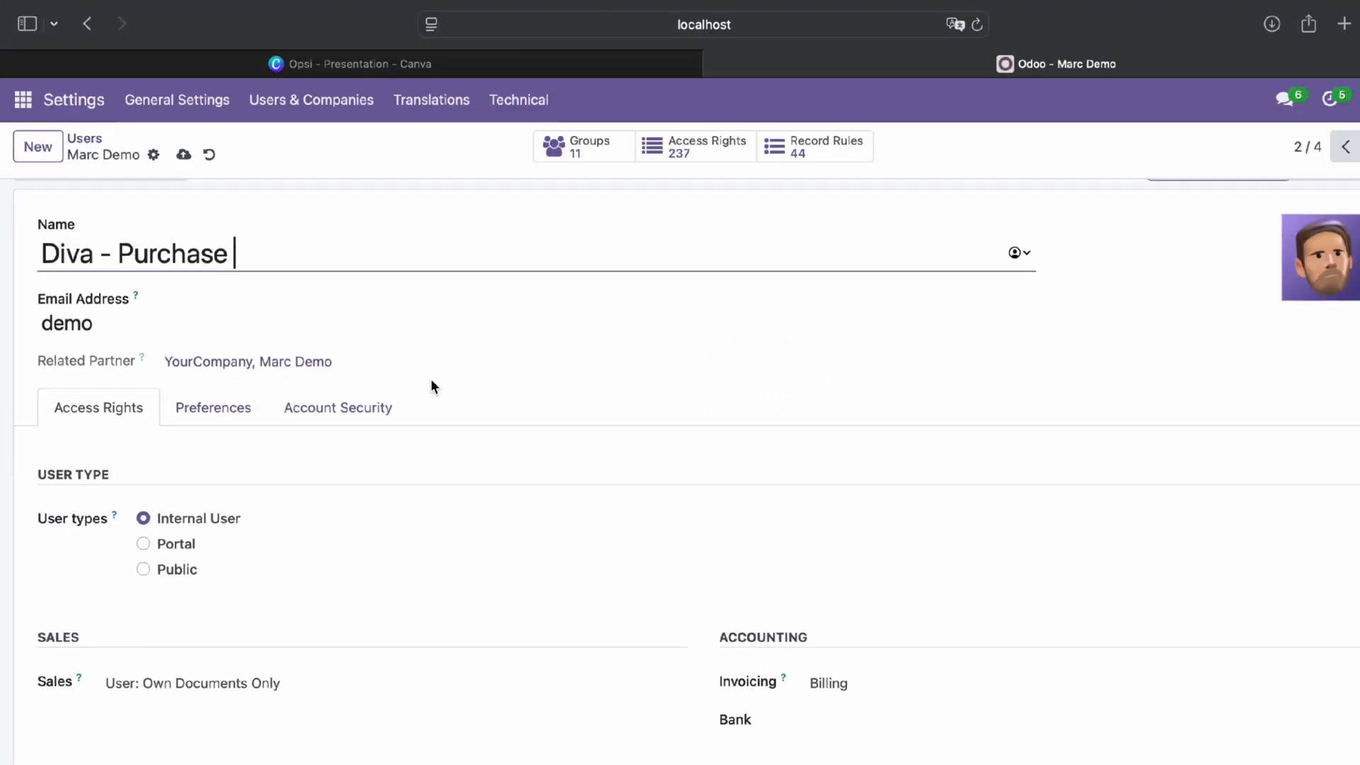
scroll(431, 381, down, 3)
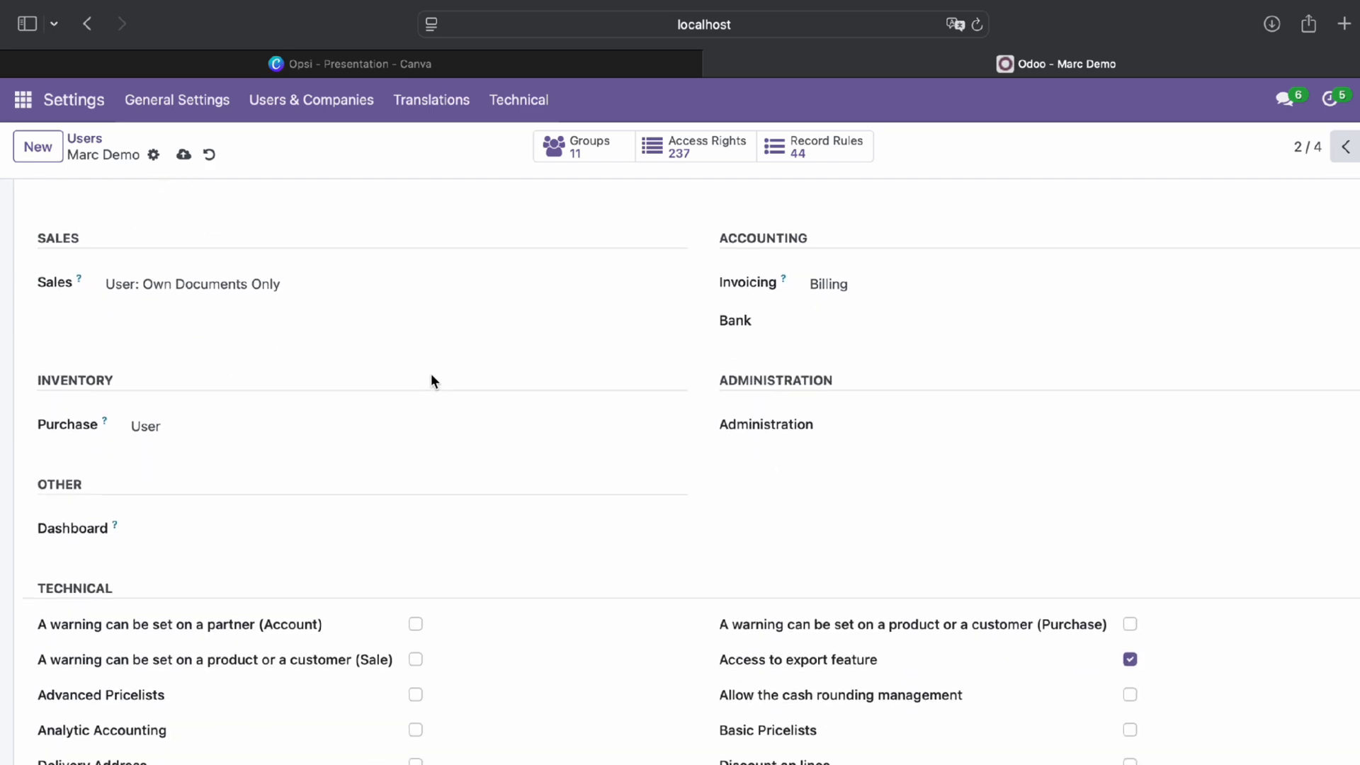
click(163, 297)
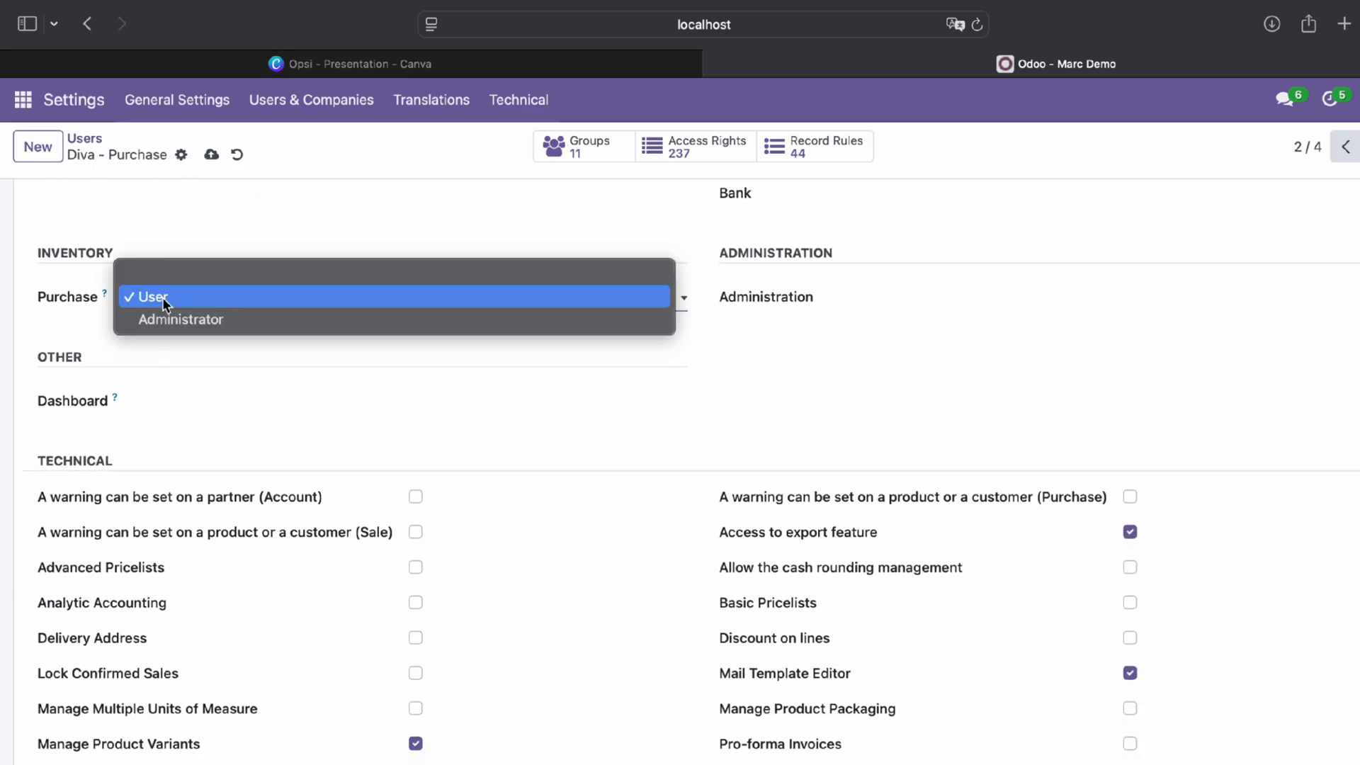
click(165, 312)
scroll(433, 480, down, 4)
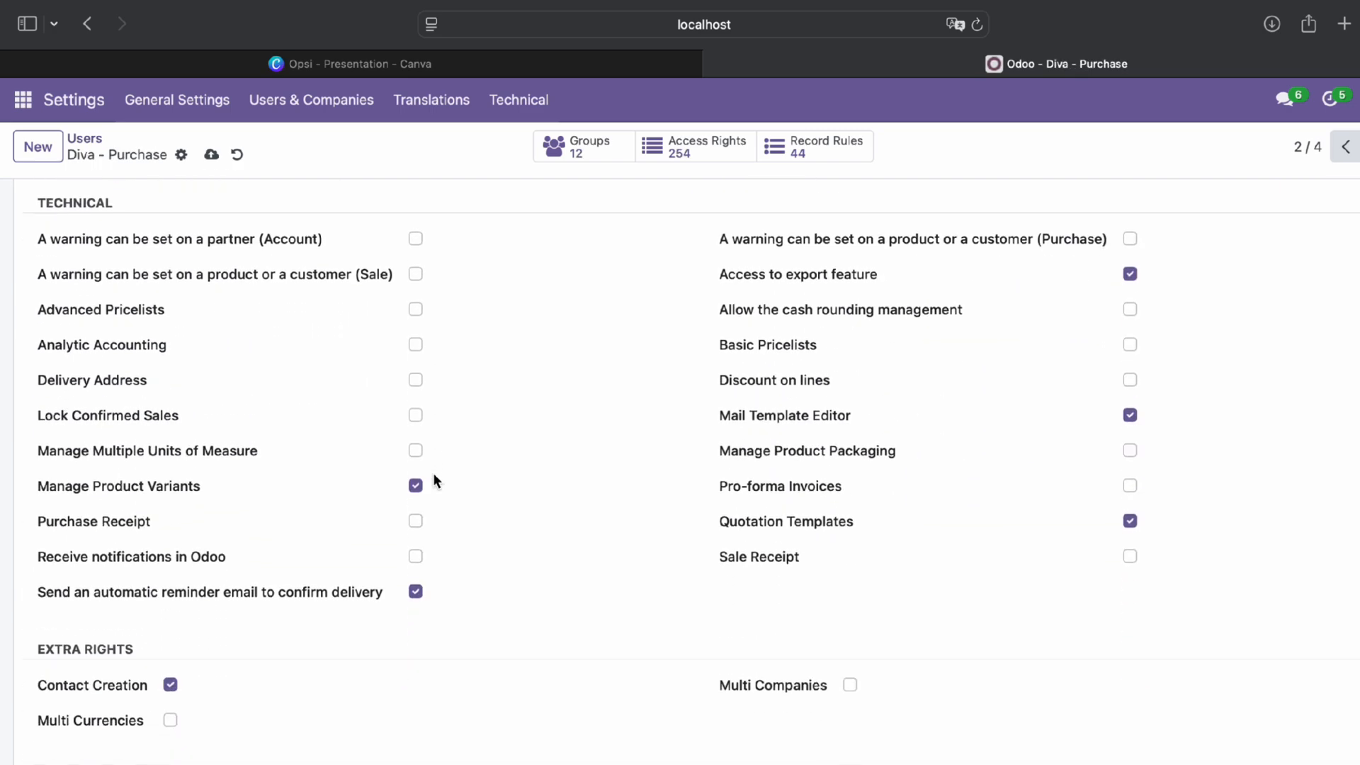
scroll(434, 481, up, 12)
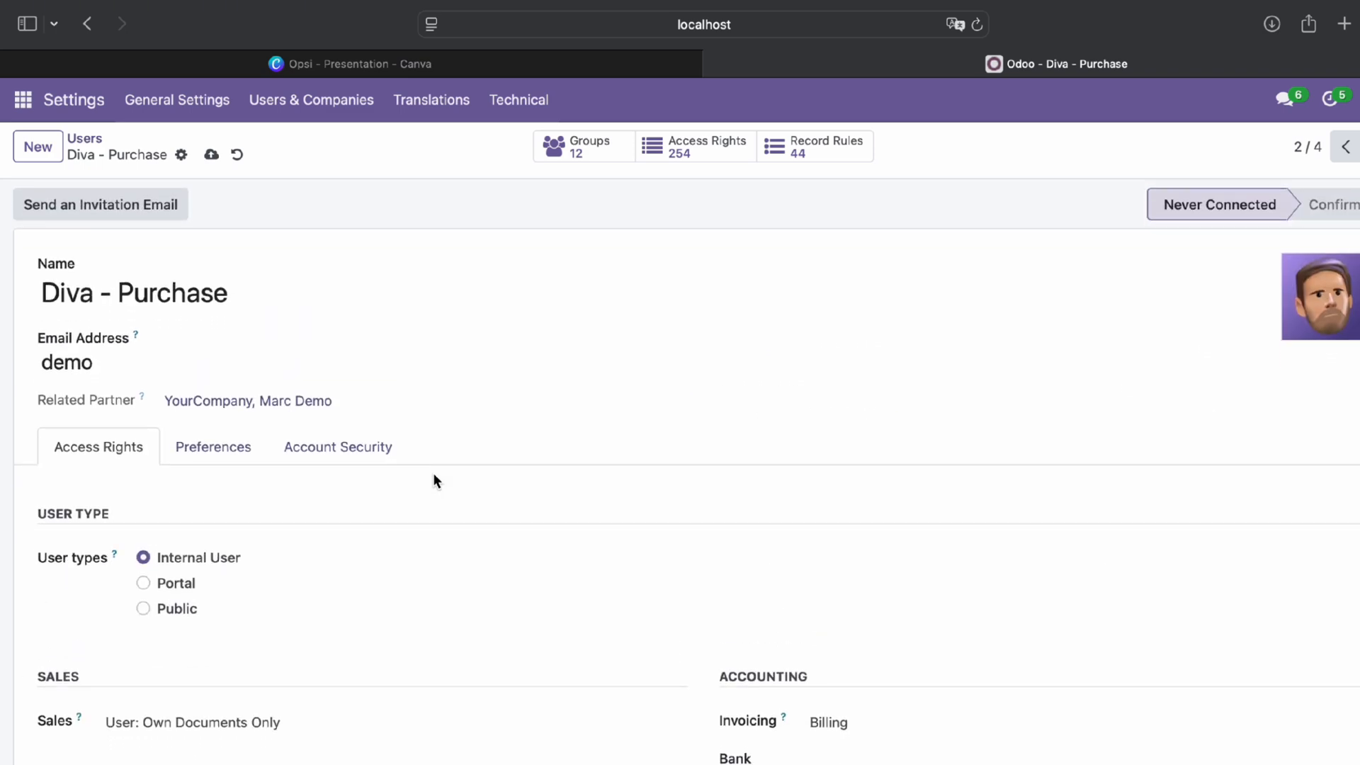
click(319, 116)
click(324, 147)
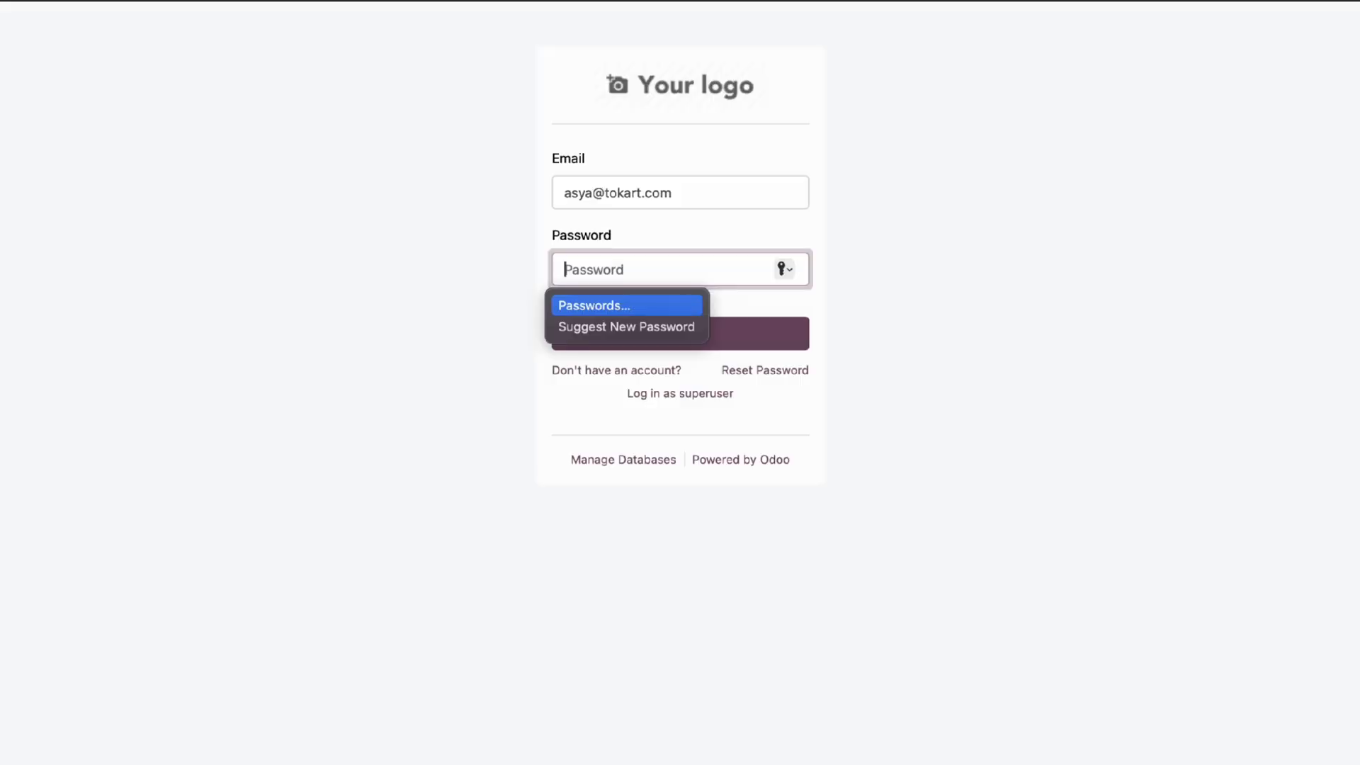
Sign in with the first account's password, skip saving the password, and close both chat windows
text(******)
key(Return)
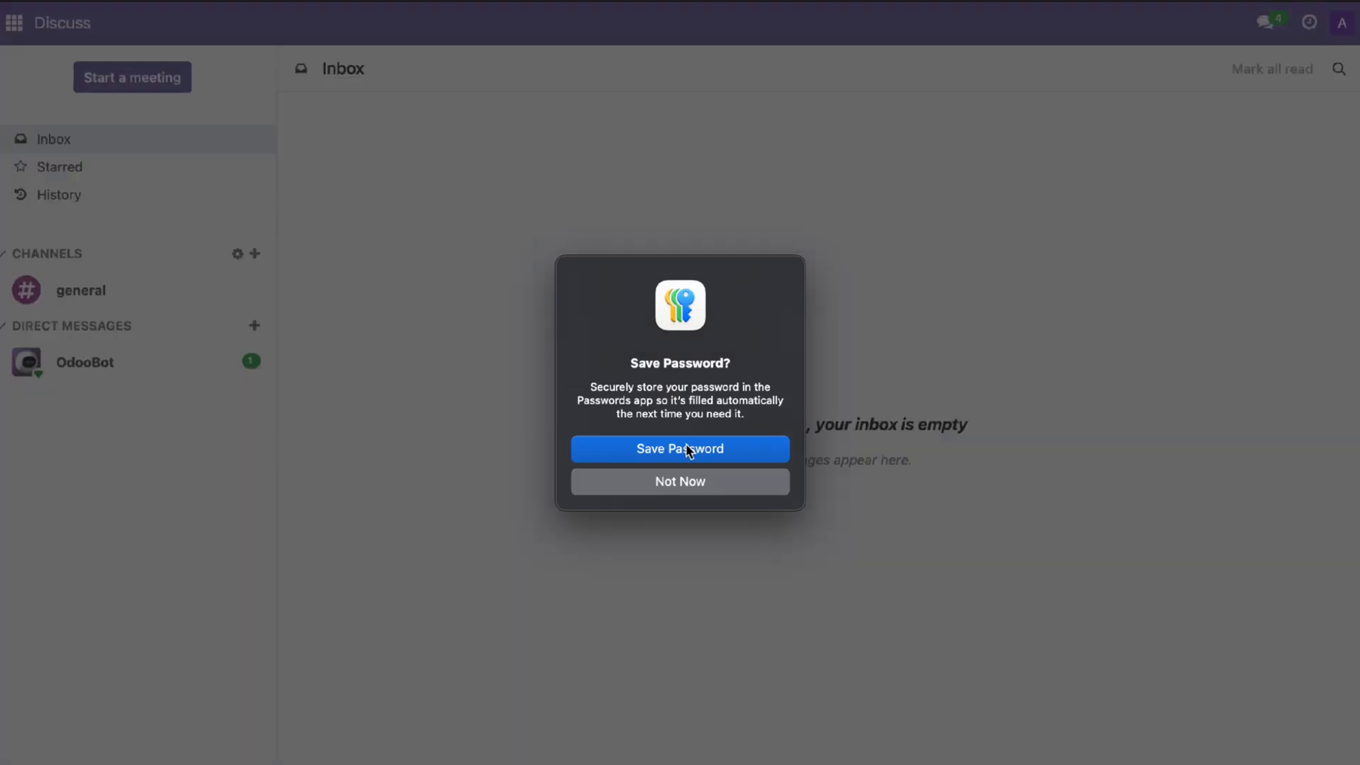
click(678, 482)
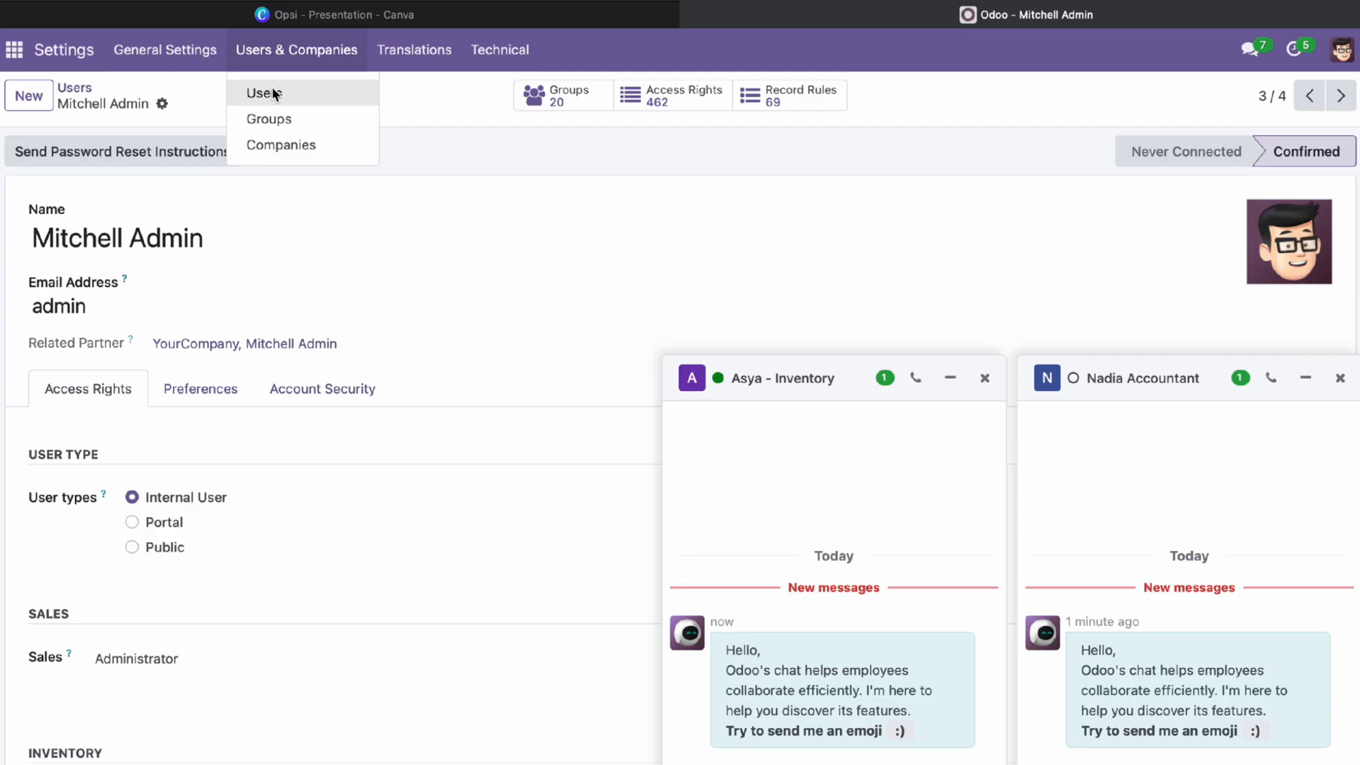
click(261, 92)
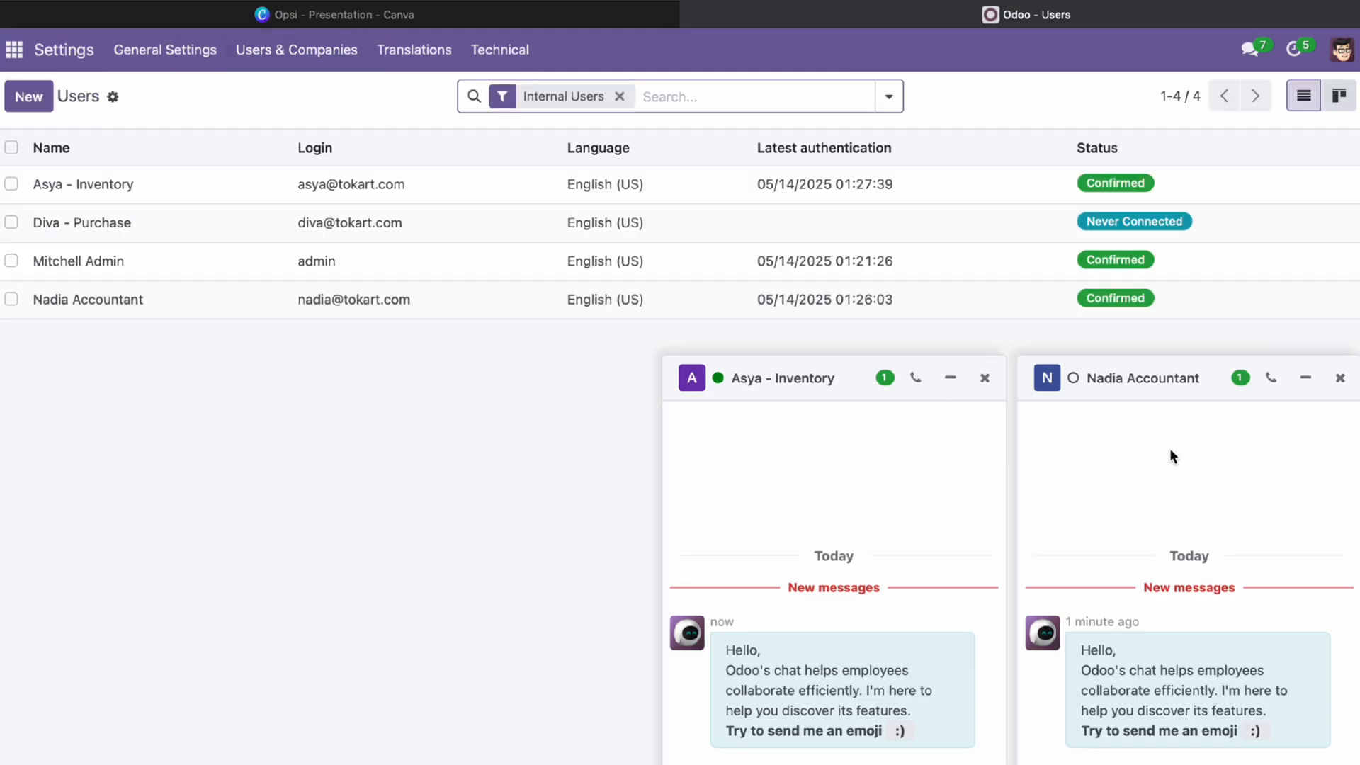
click(1339, 378)
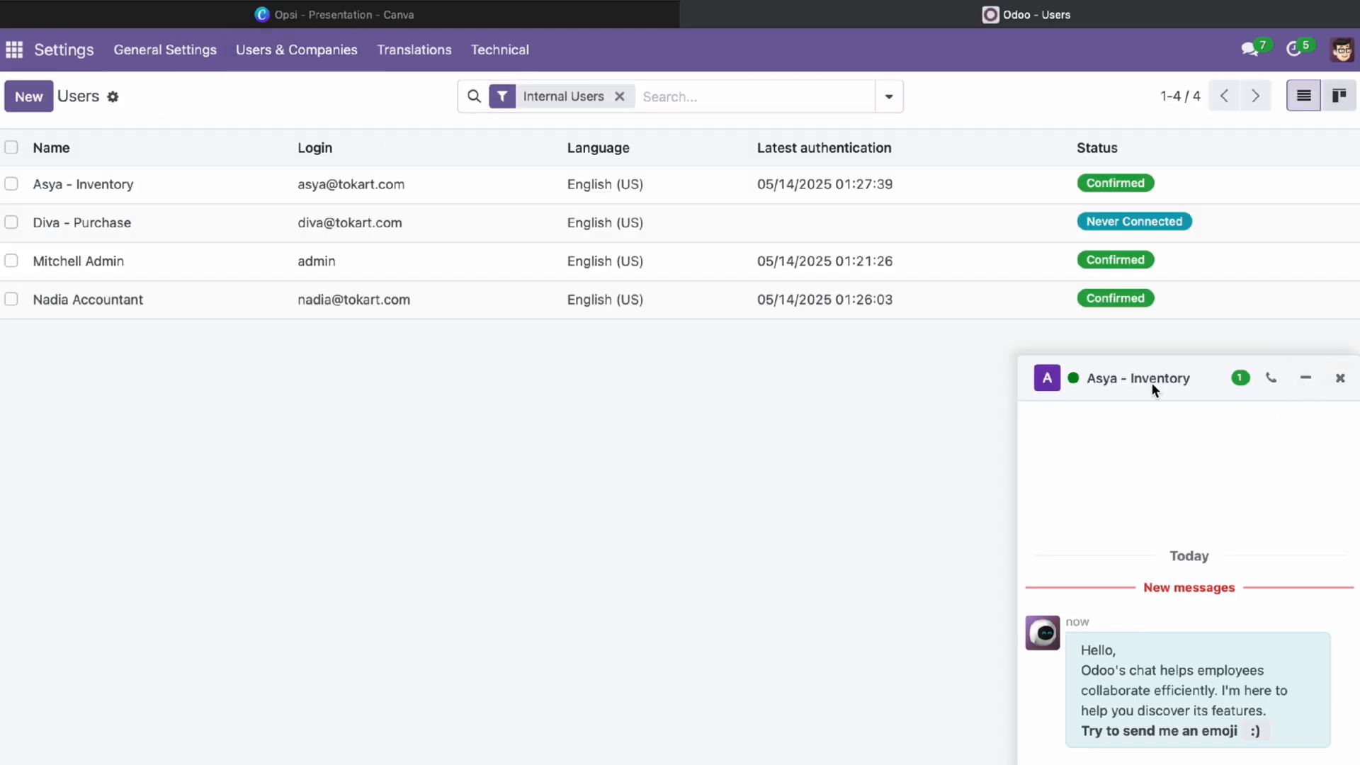
click(1340, 378)
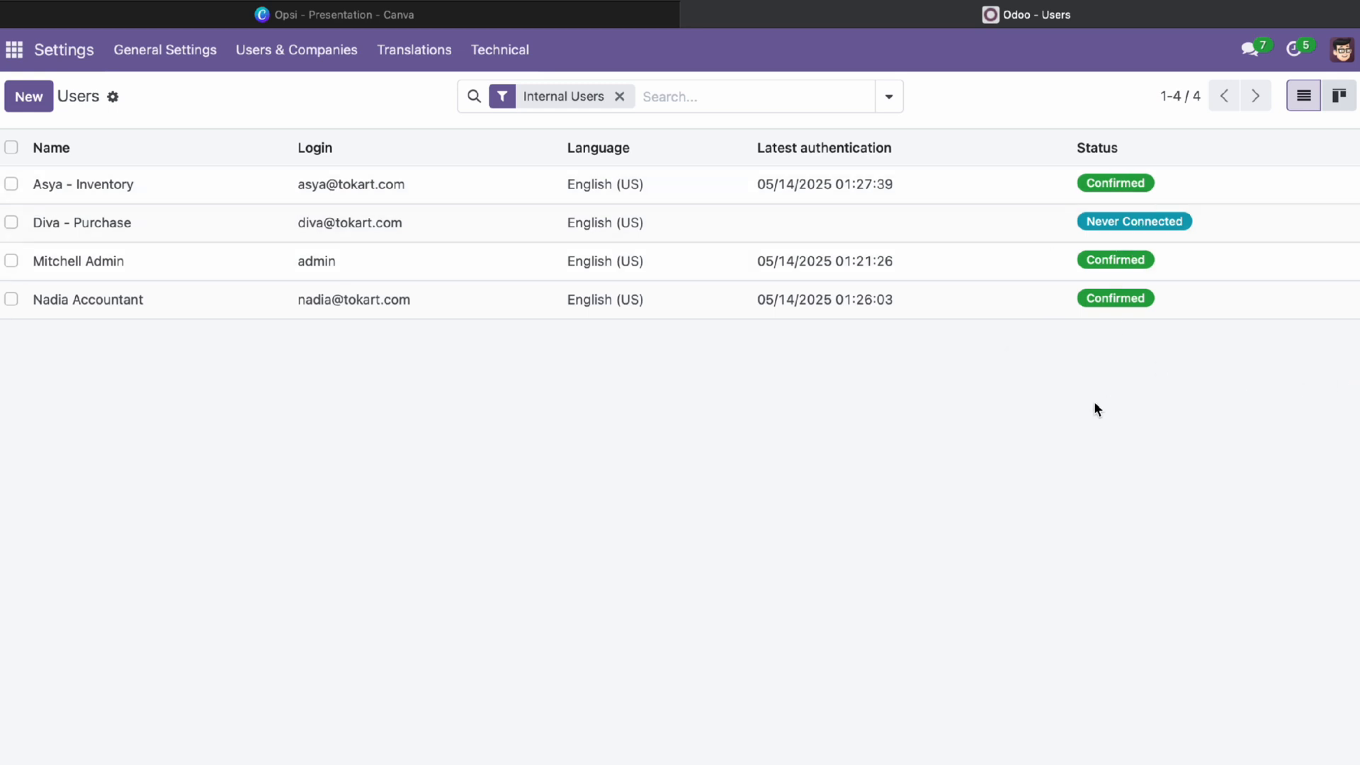
Sign in as the second user with their e-mail address and password
mouse_move(1171, 0)
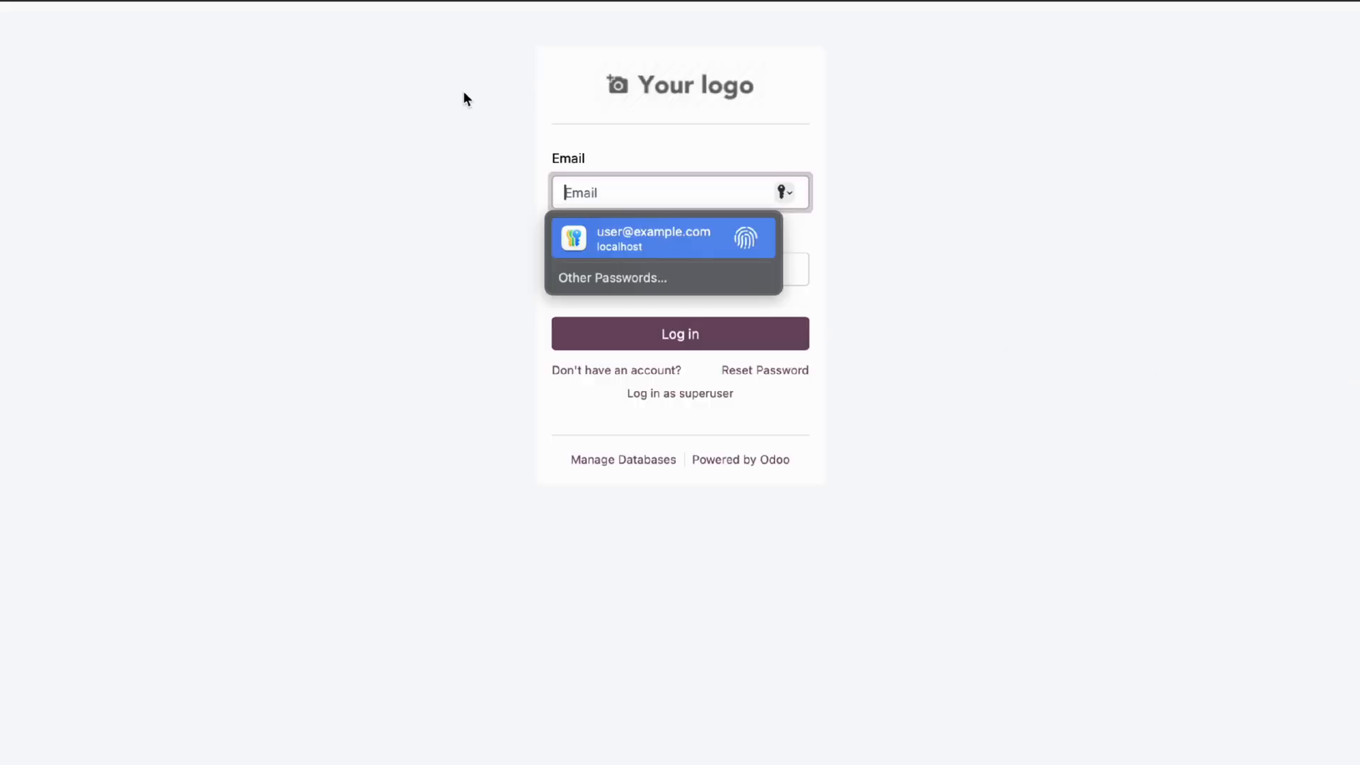
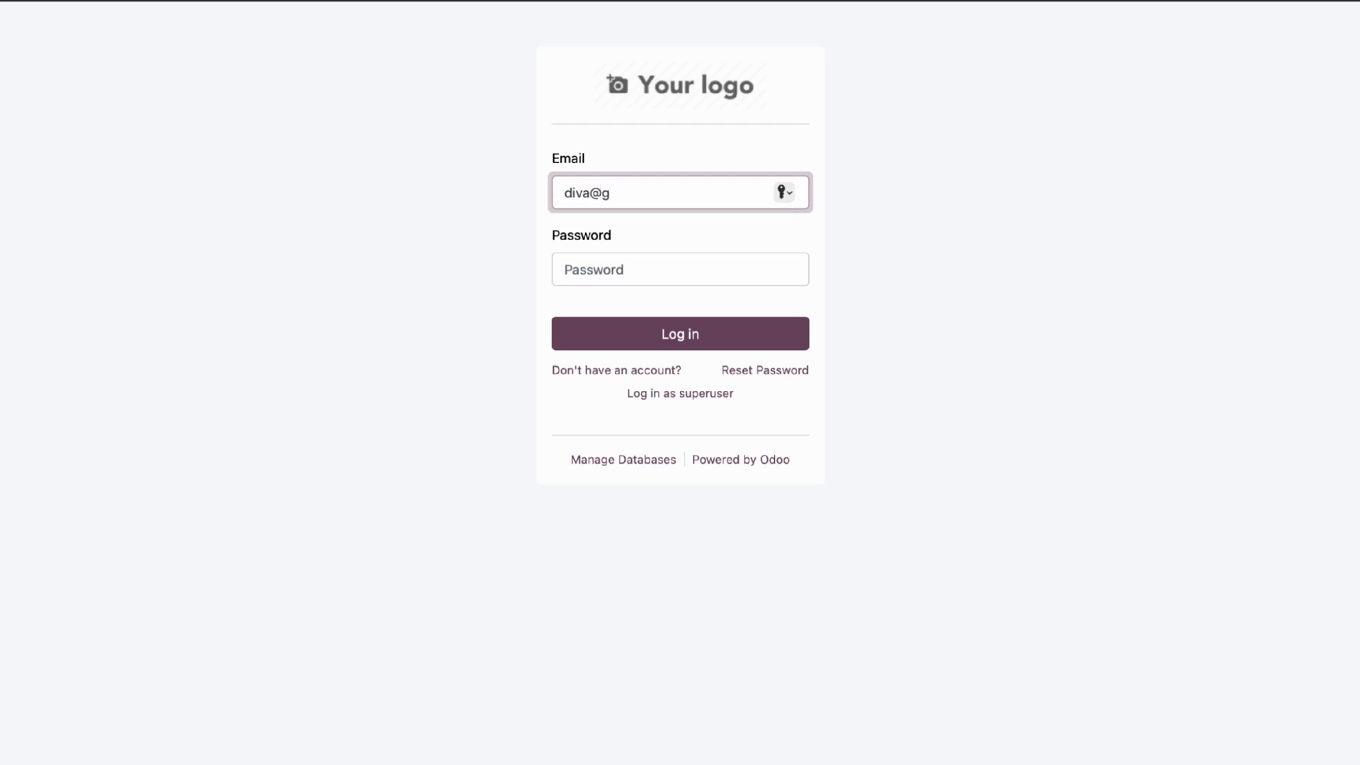
key(Tab)
text(••••)
key(Return)
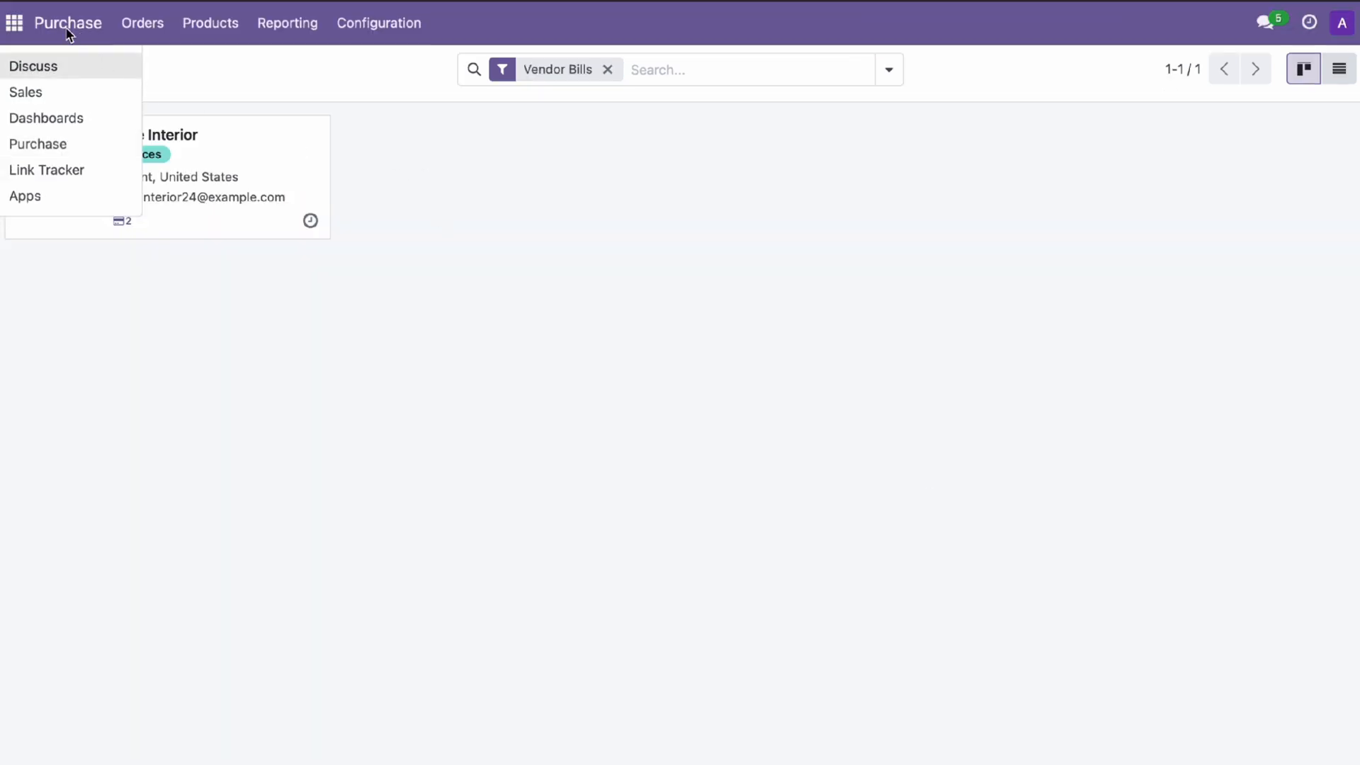
In Purchase's vendor list, create PT. Cahaya Tekstil, filling its details from the company lookup
click(42, 153)
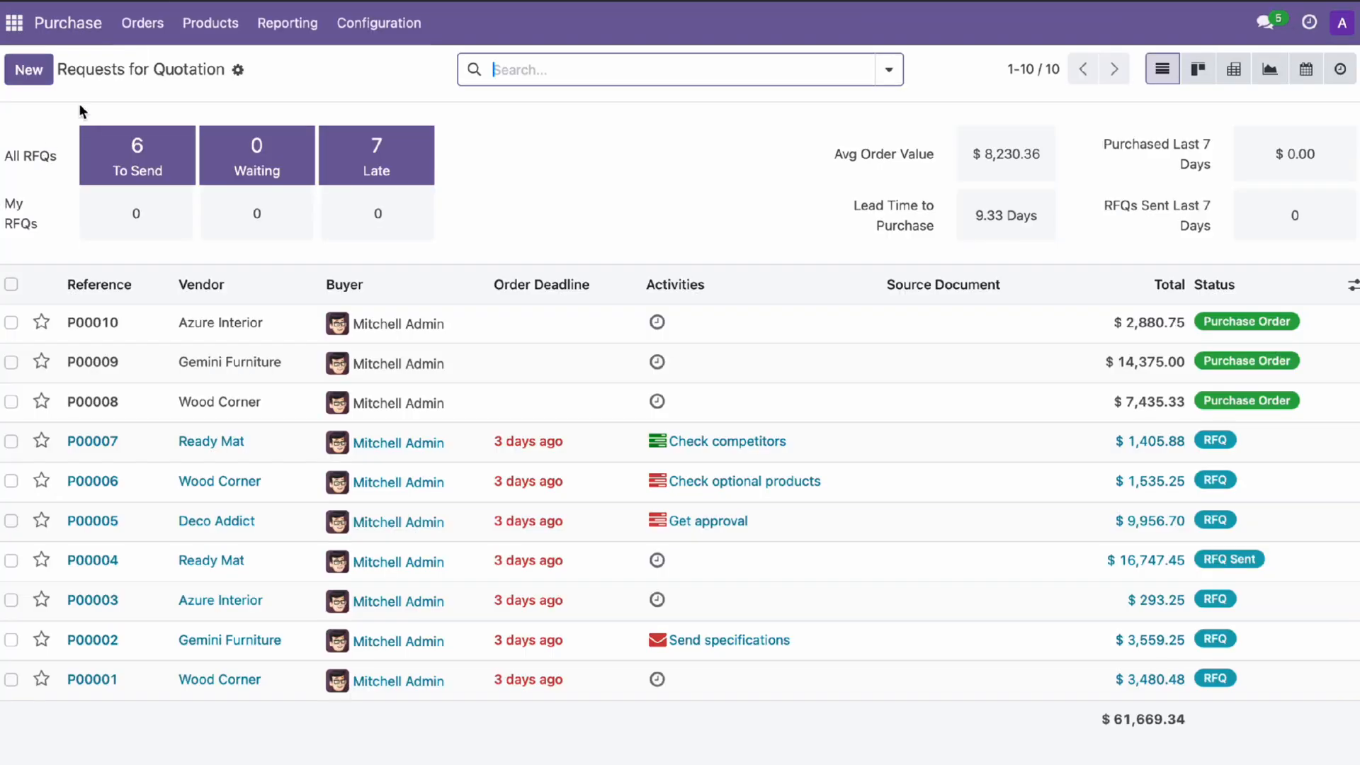
click(162, 36)
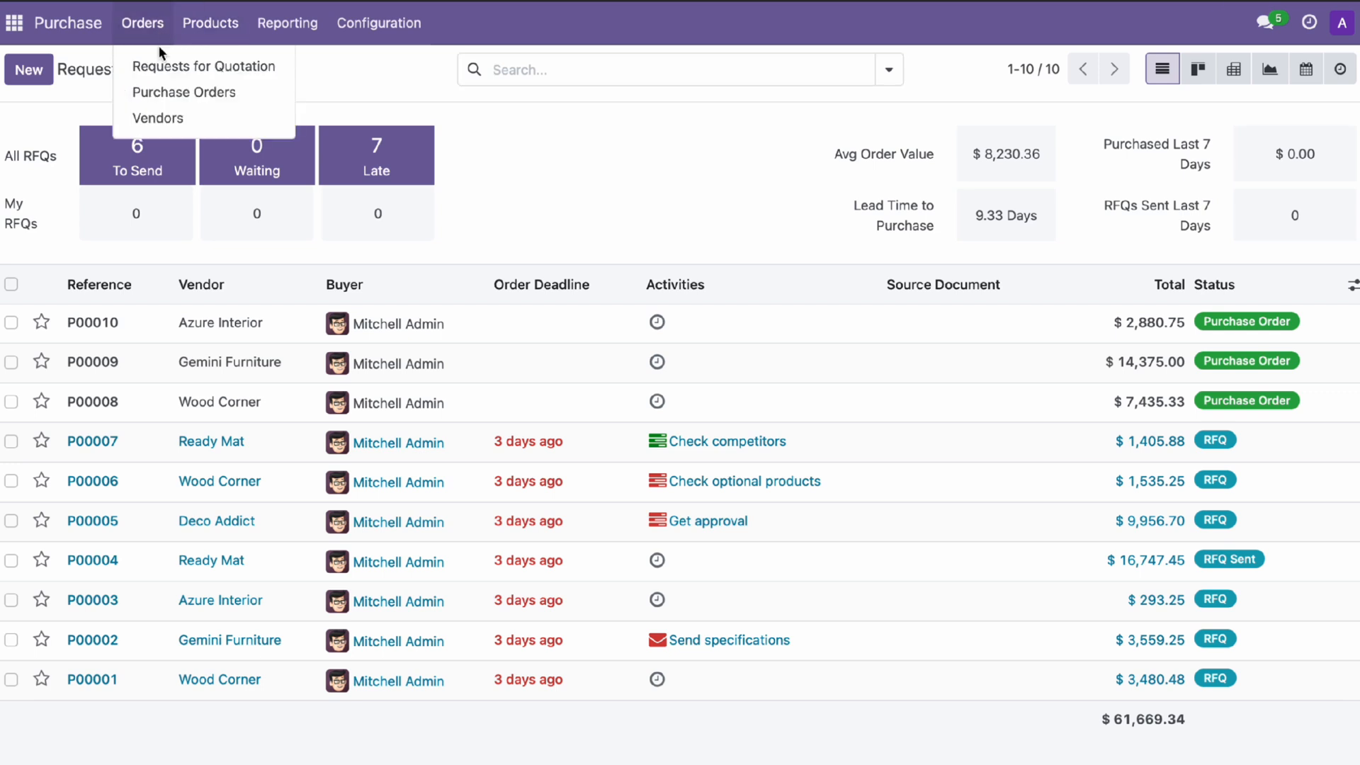
click(167, 128)
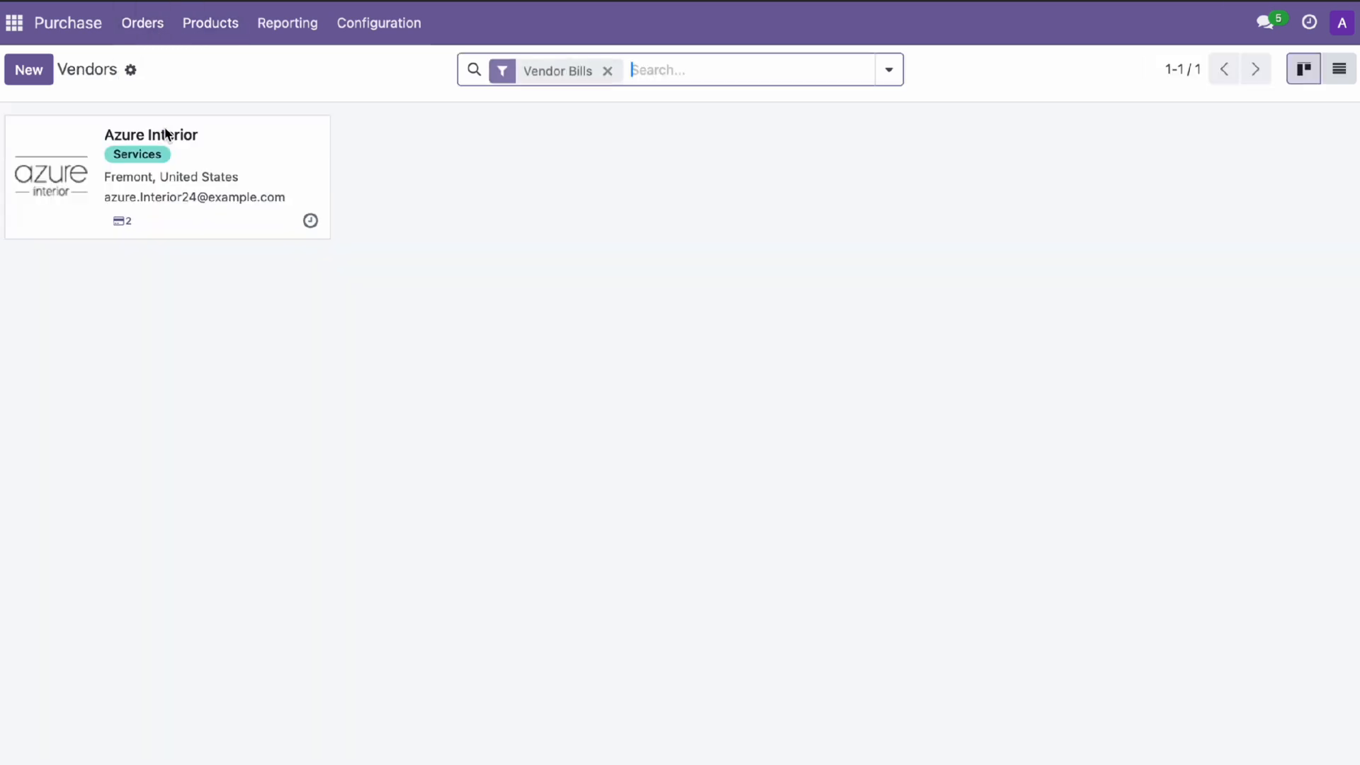
click(35, 81)
text(PT. Cahaya Tekstil)
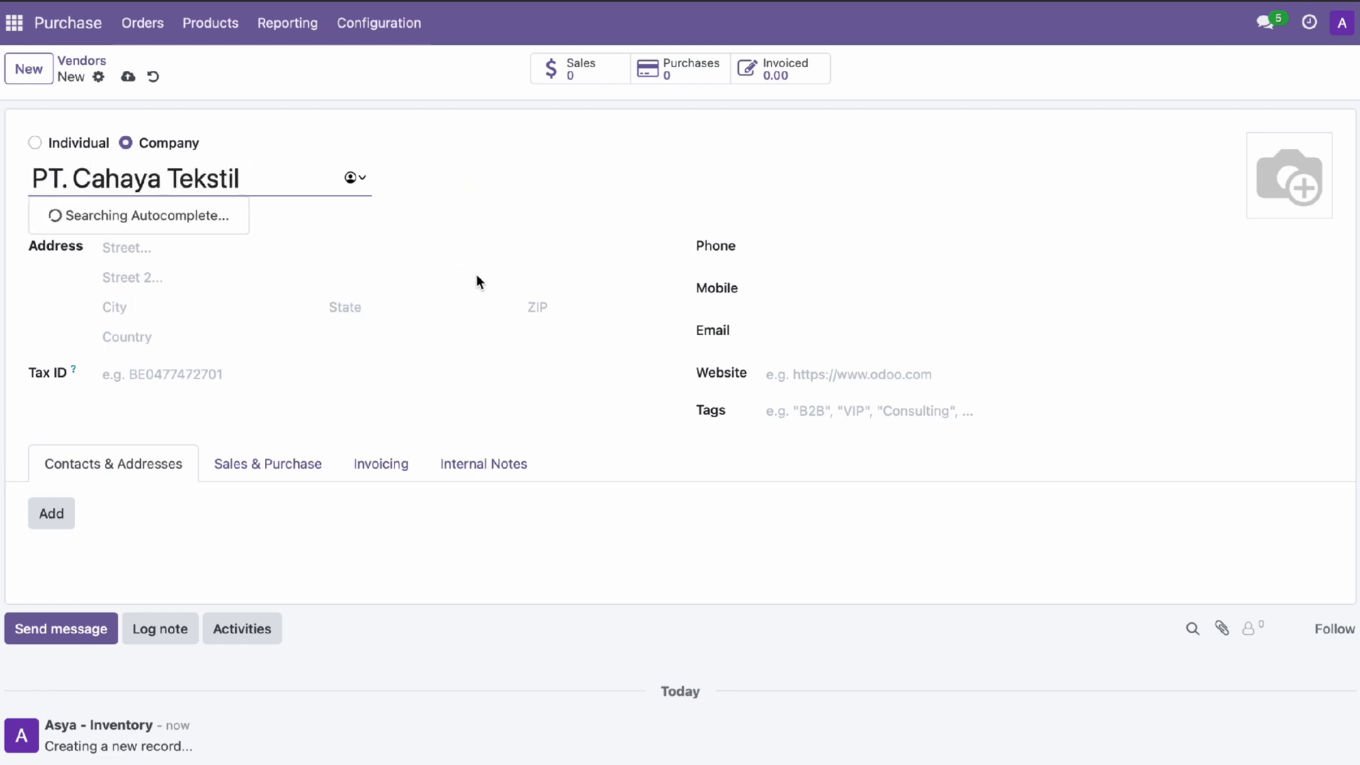
key(ctrl+a)
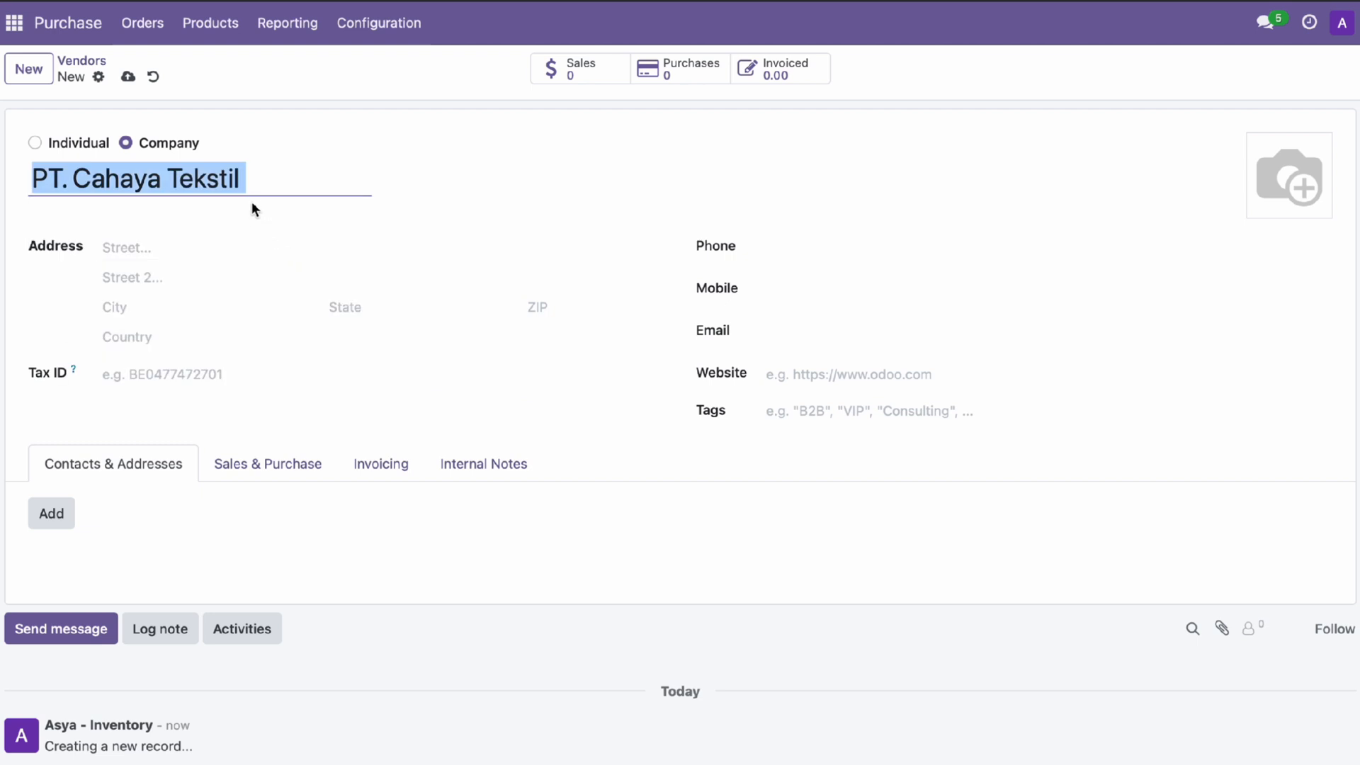
click(228, 247)
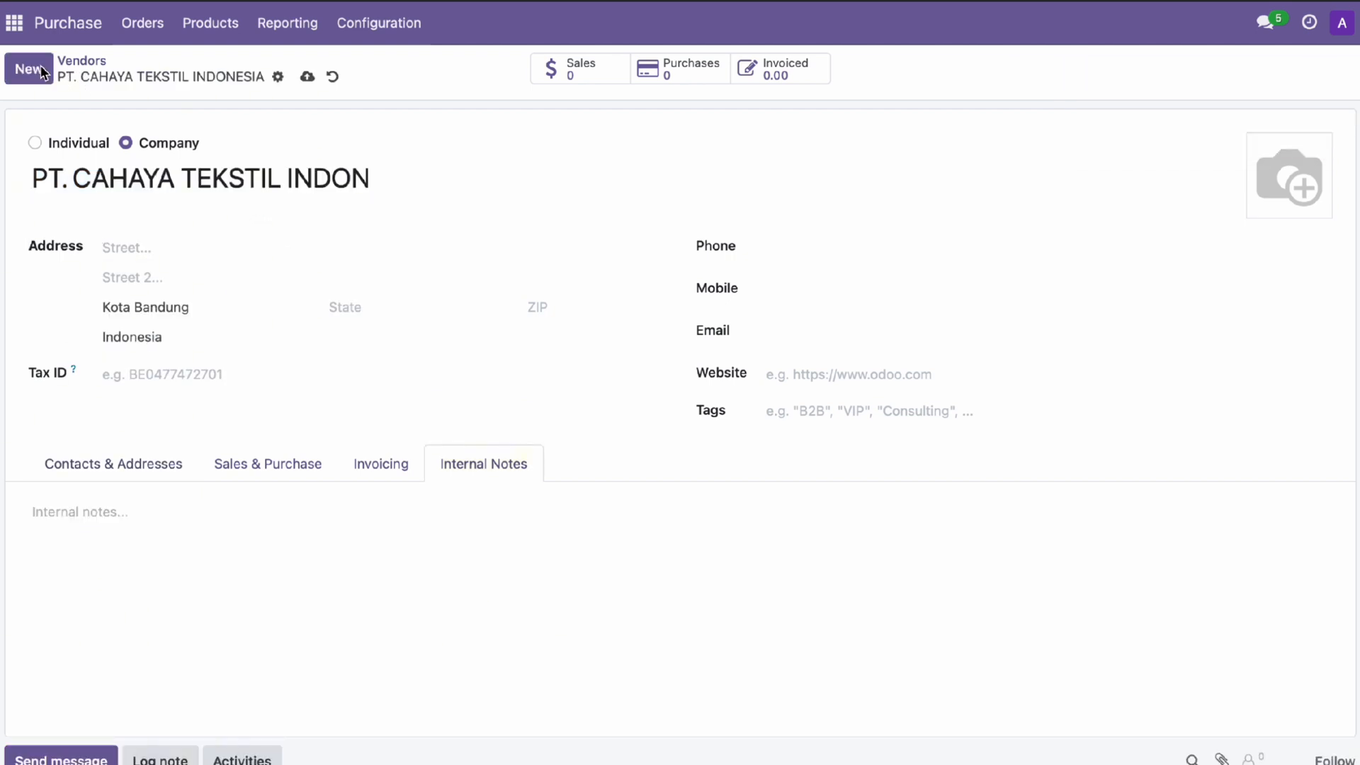
Create and save vendors PT. Dasa Prima and PT. Maju, then return to the vendors overview
click(42, 71)
text(PT. Dasa Prima)
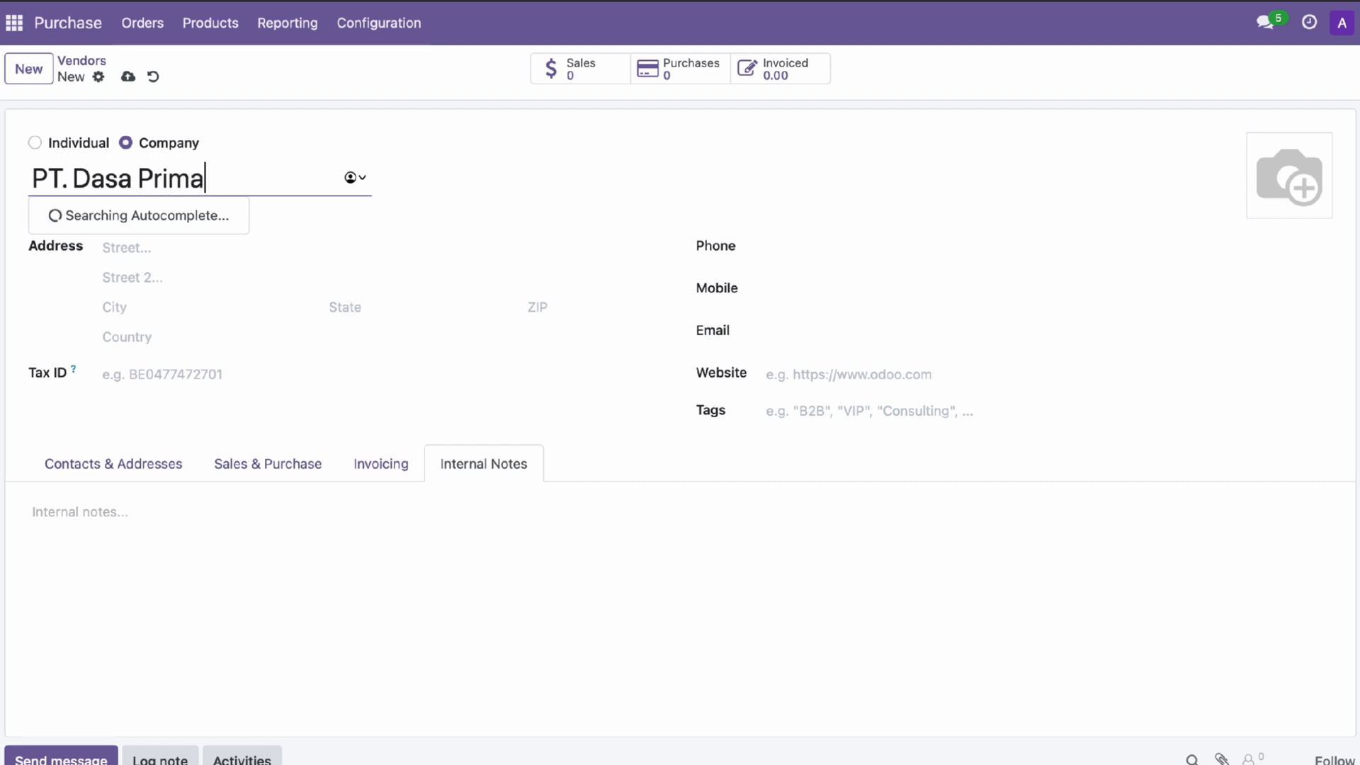
click(43, 70)
click(41, 66)
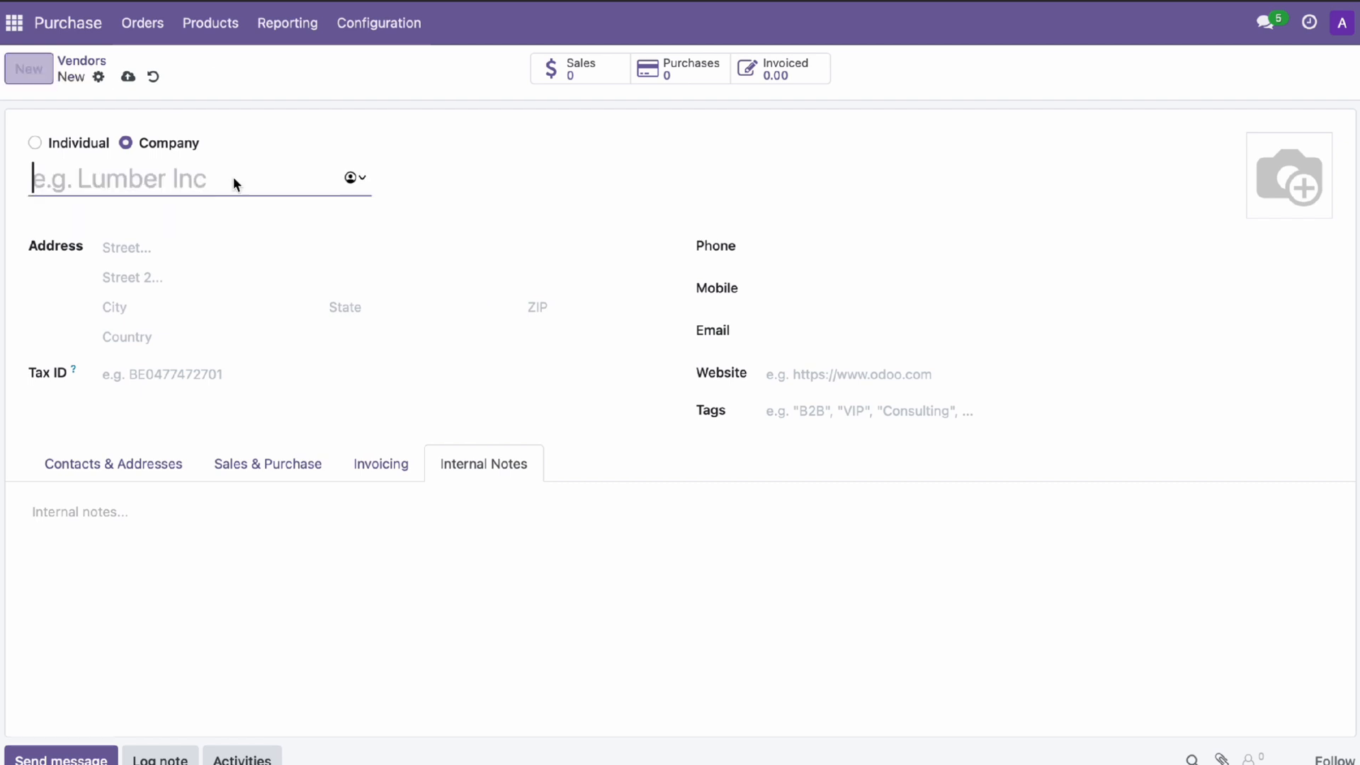
text(PT.)
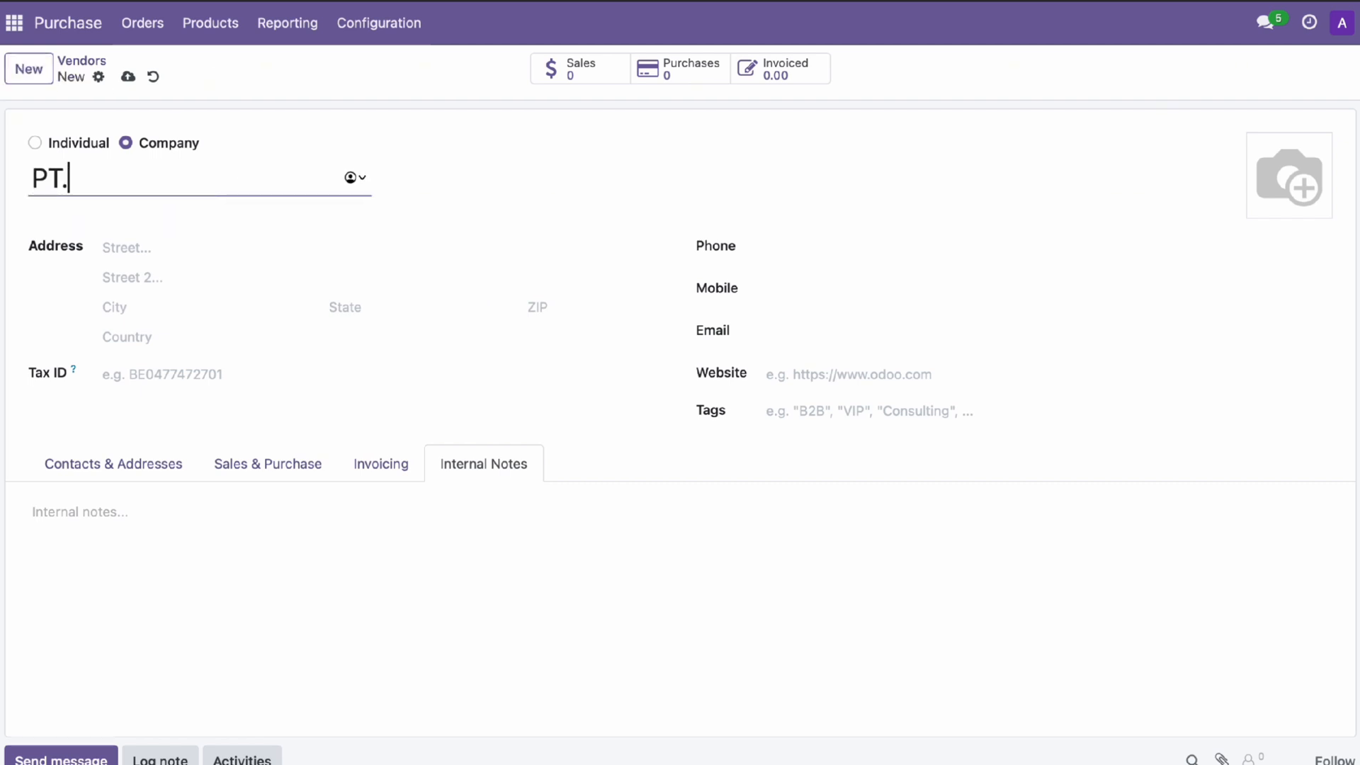
text( Maju)
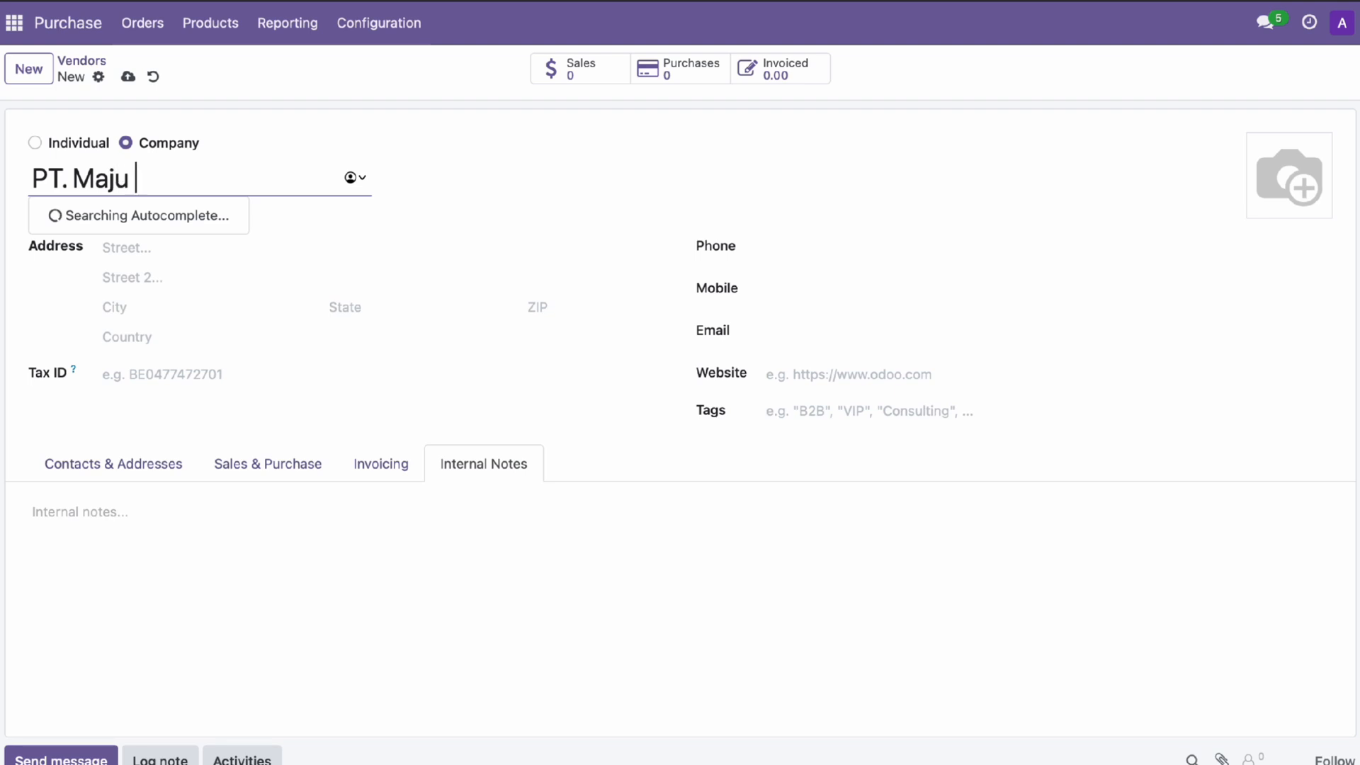
click(547, 183)
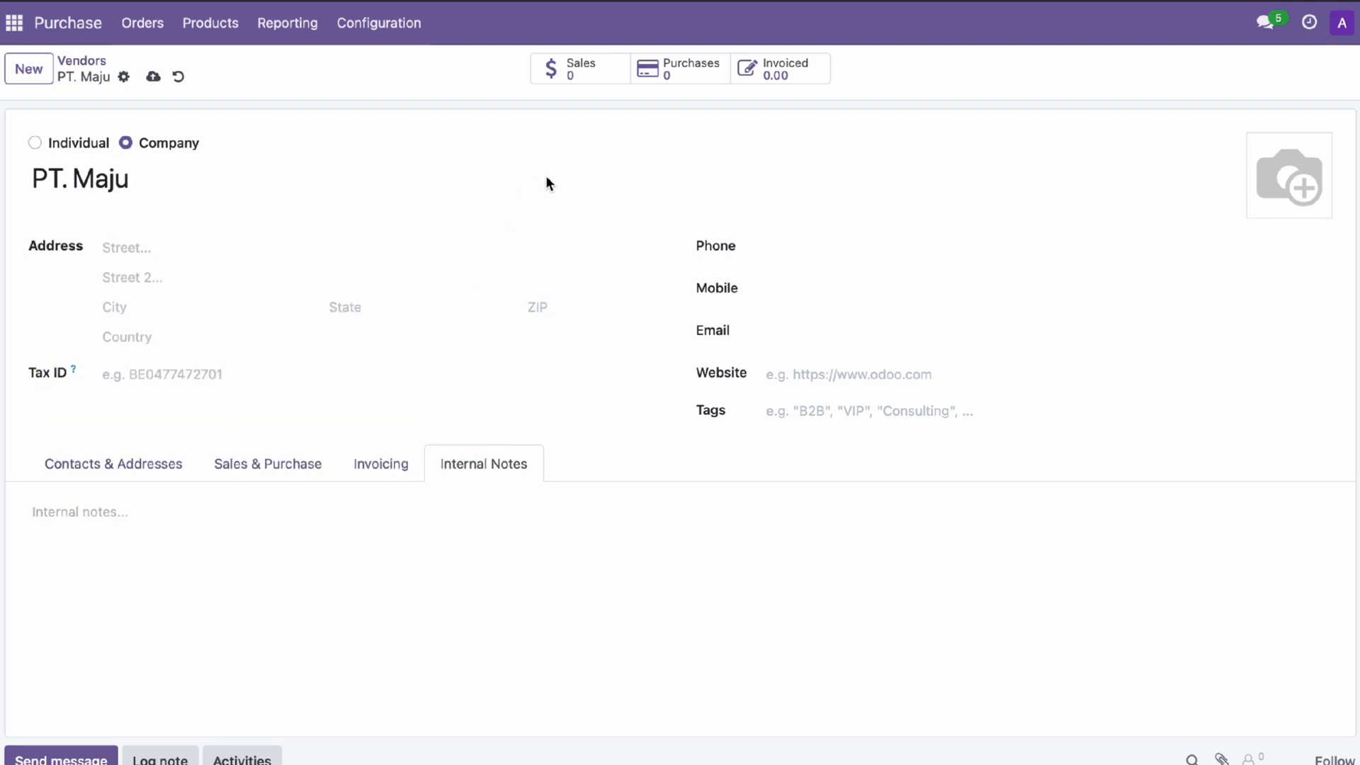
click(83, 62)
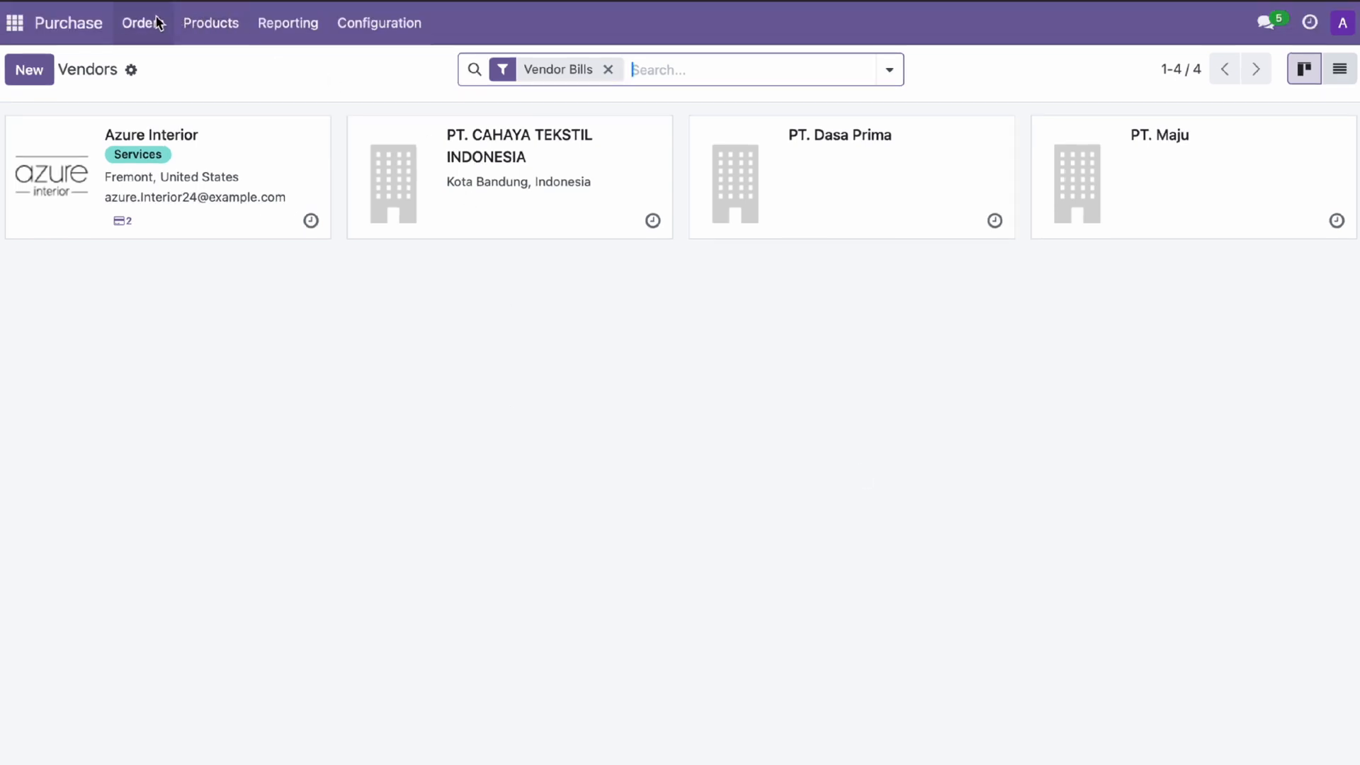
Start a new RFQ with vendor PT. CAHAYA TEKSTIL INDONESIA and add a product line
click(157, 23)
click(169, 61)
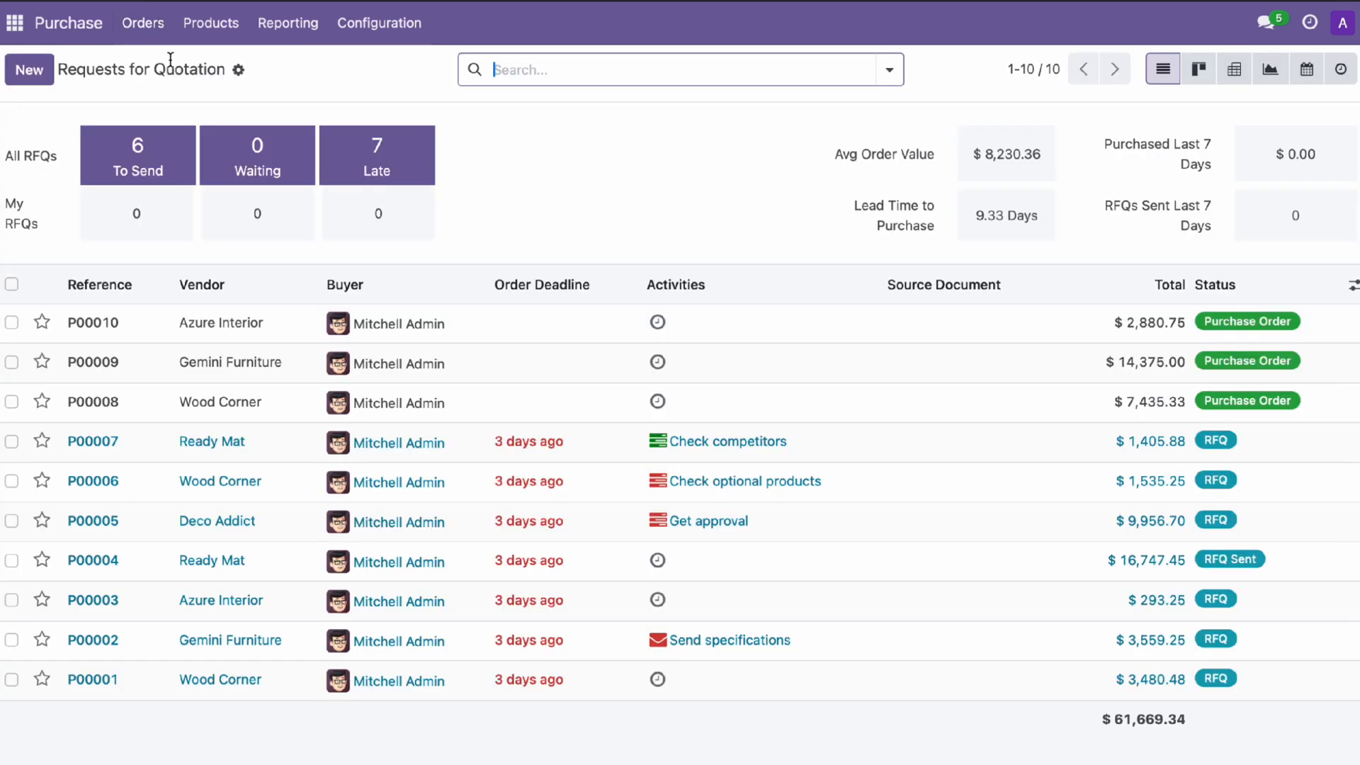
click(29, 70)
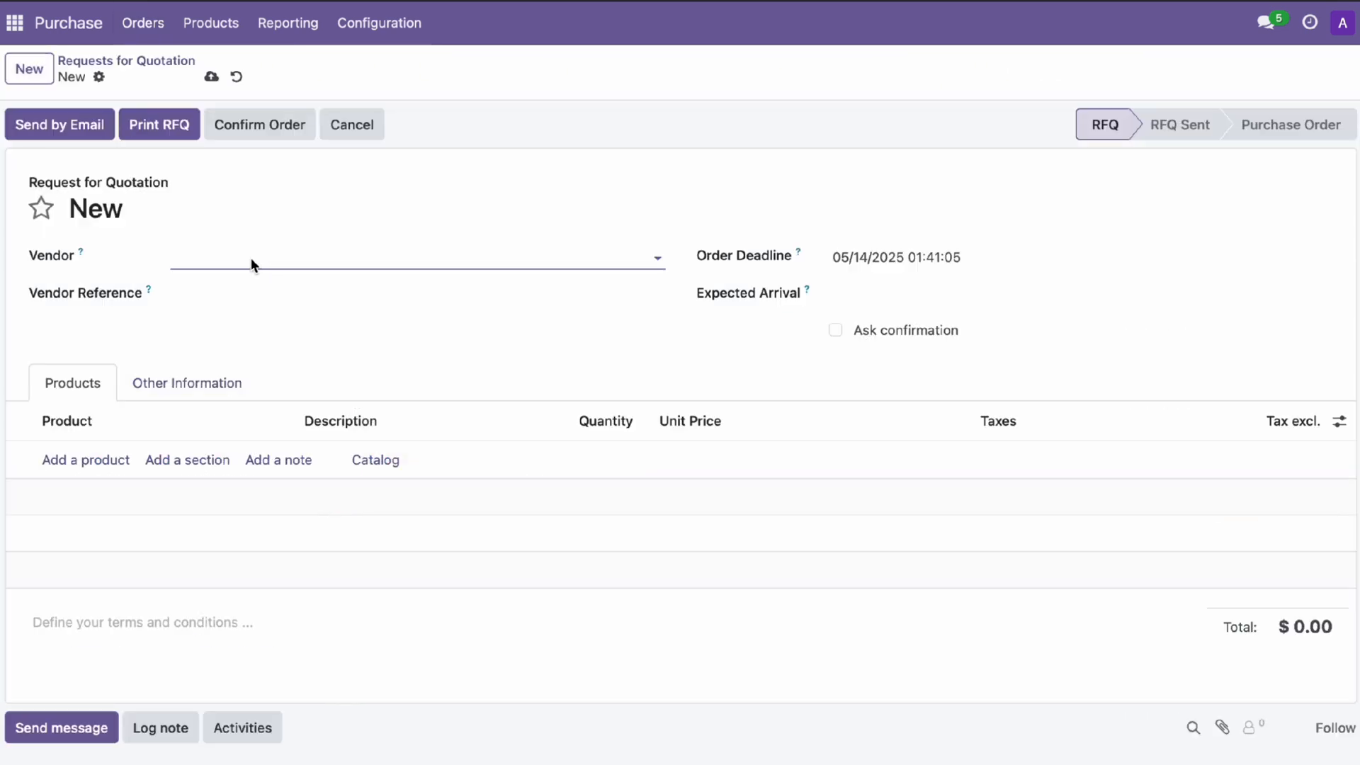
click(657, 259)
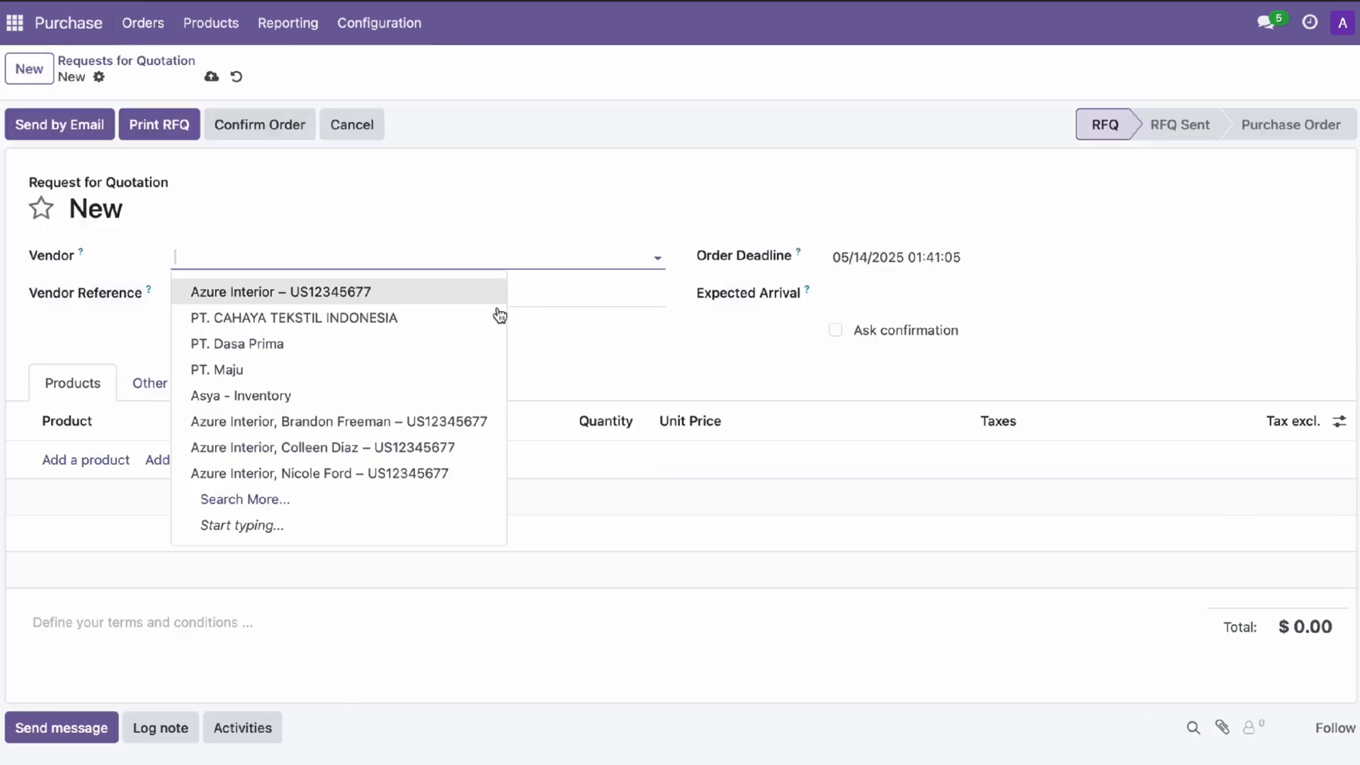
click(439, 317)
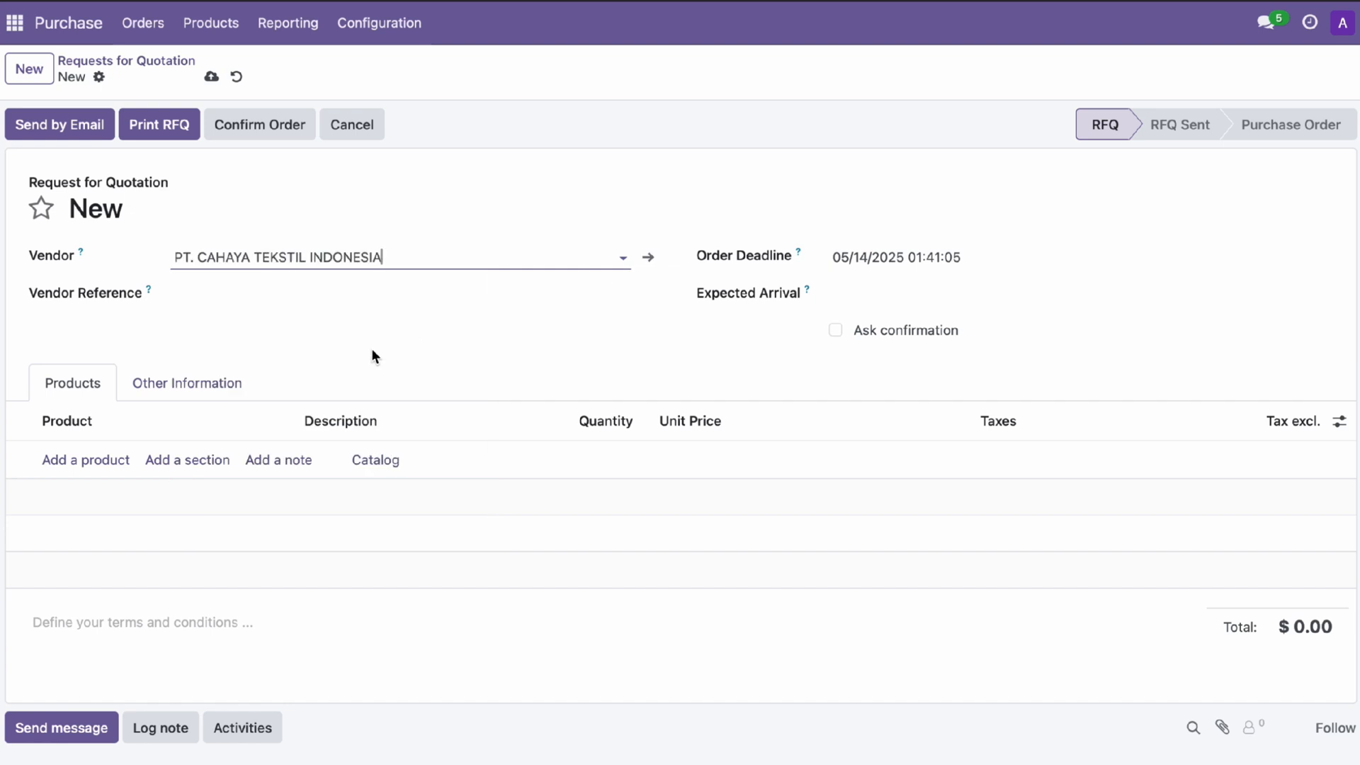
scroll(312, 372, down, 1)
click(103, 410)
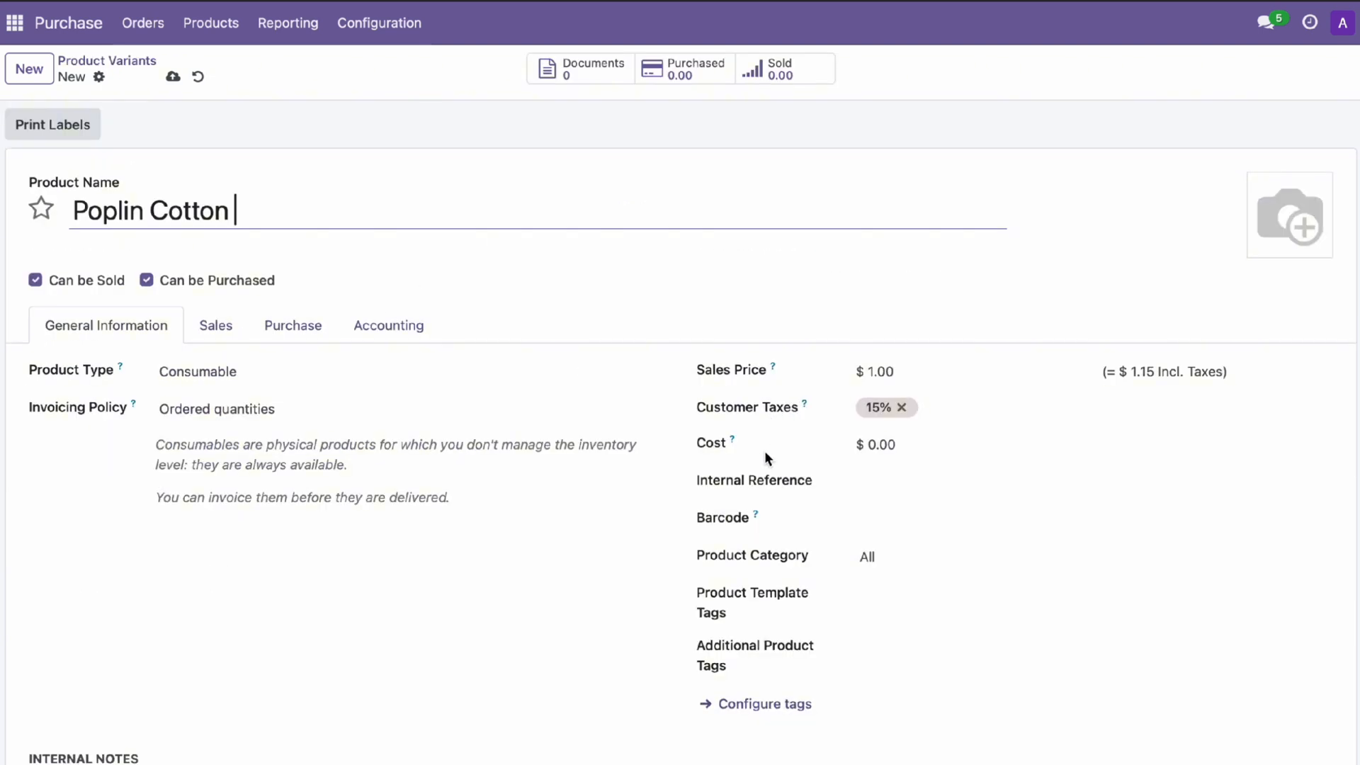
Set the last line's quantity to 2 and unit prices to 4,500,000 on the last and second lines
scroll(764, 450, down, 1)
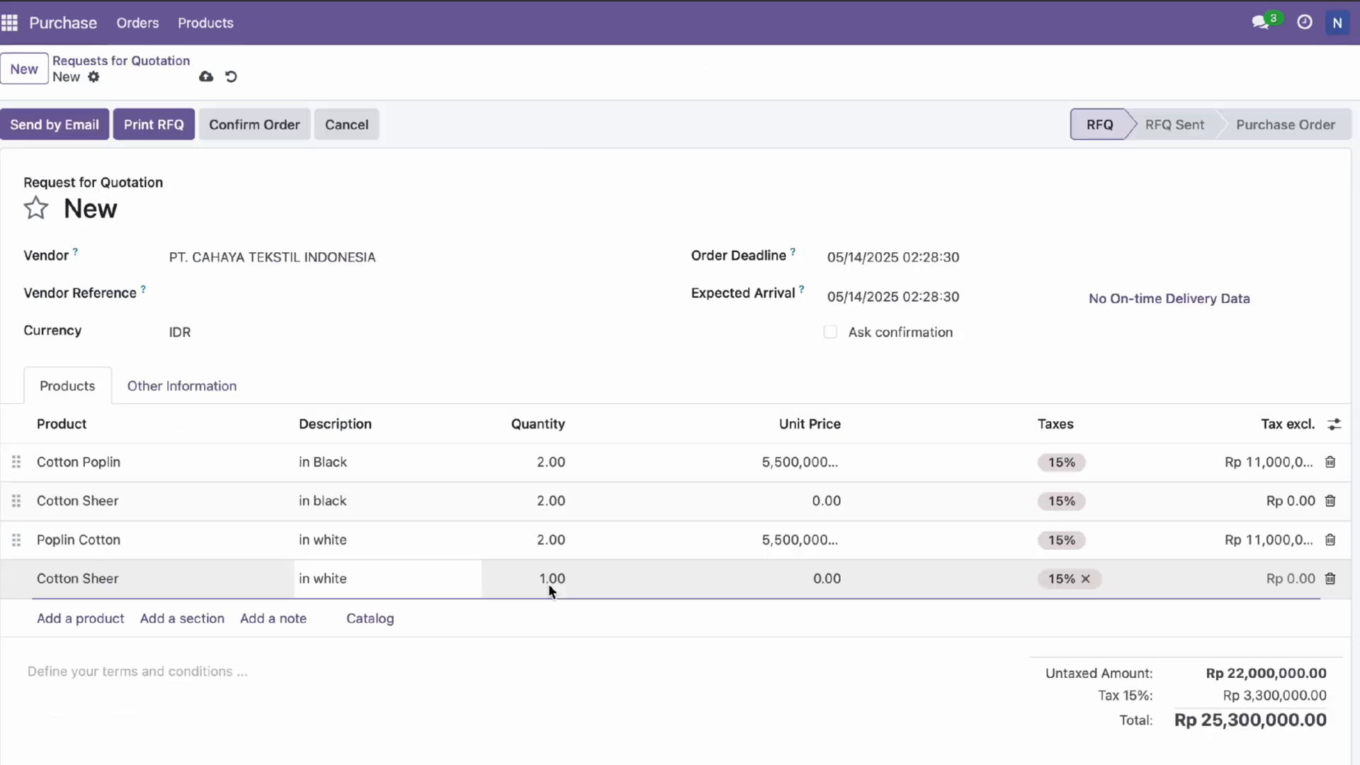
click(550, 582)
text(2)
click(829, 579)
text(4,500,000)
key(Return)
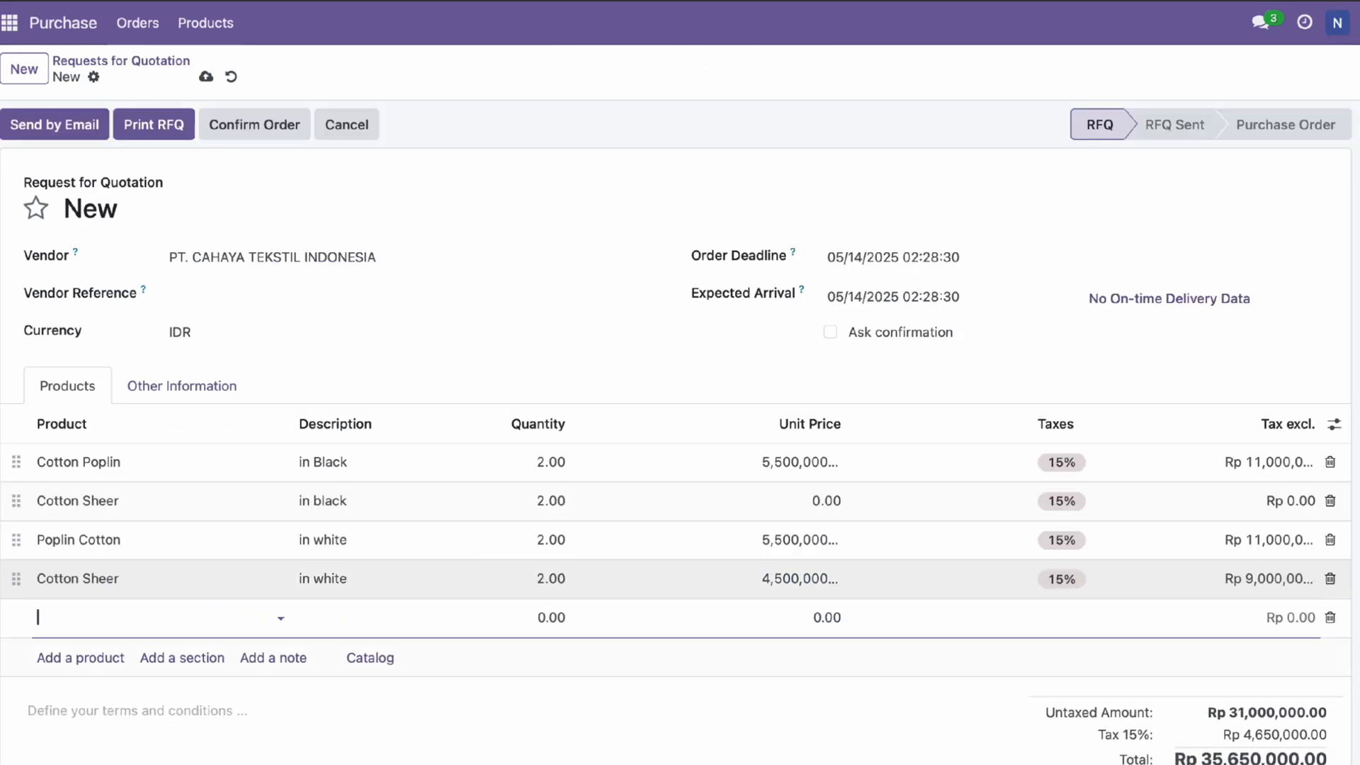
click(822, 501)
text(4500000)
key(Return)
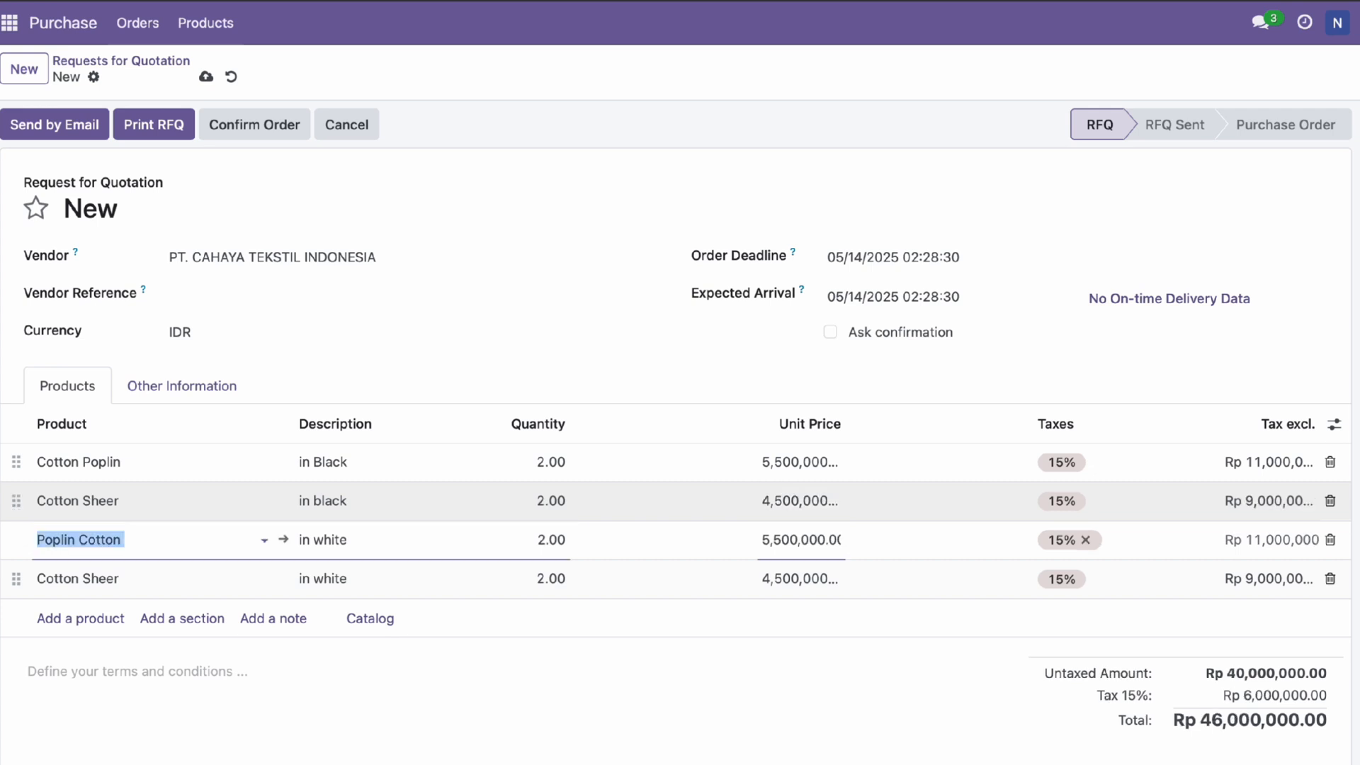
scroll(746, 556, down, 1)
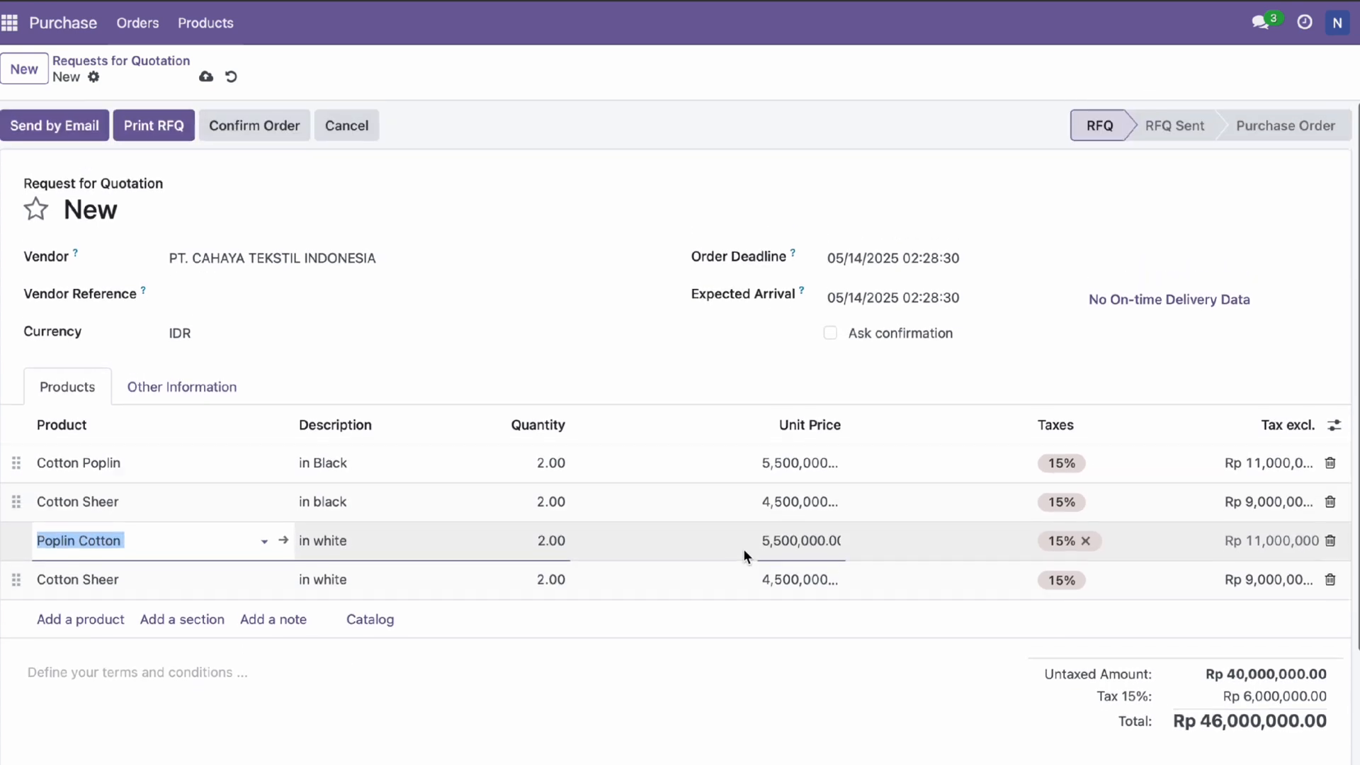
scroll(746, 557, up, 1)
Save the RFQ, add the vendor's e-mail address, and send RFQ P00013 with its PDF
click(66, 130)
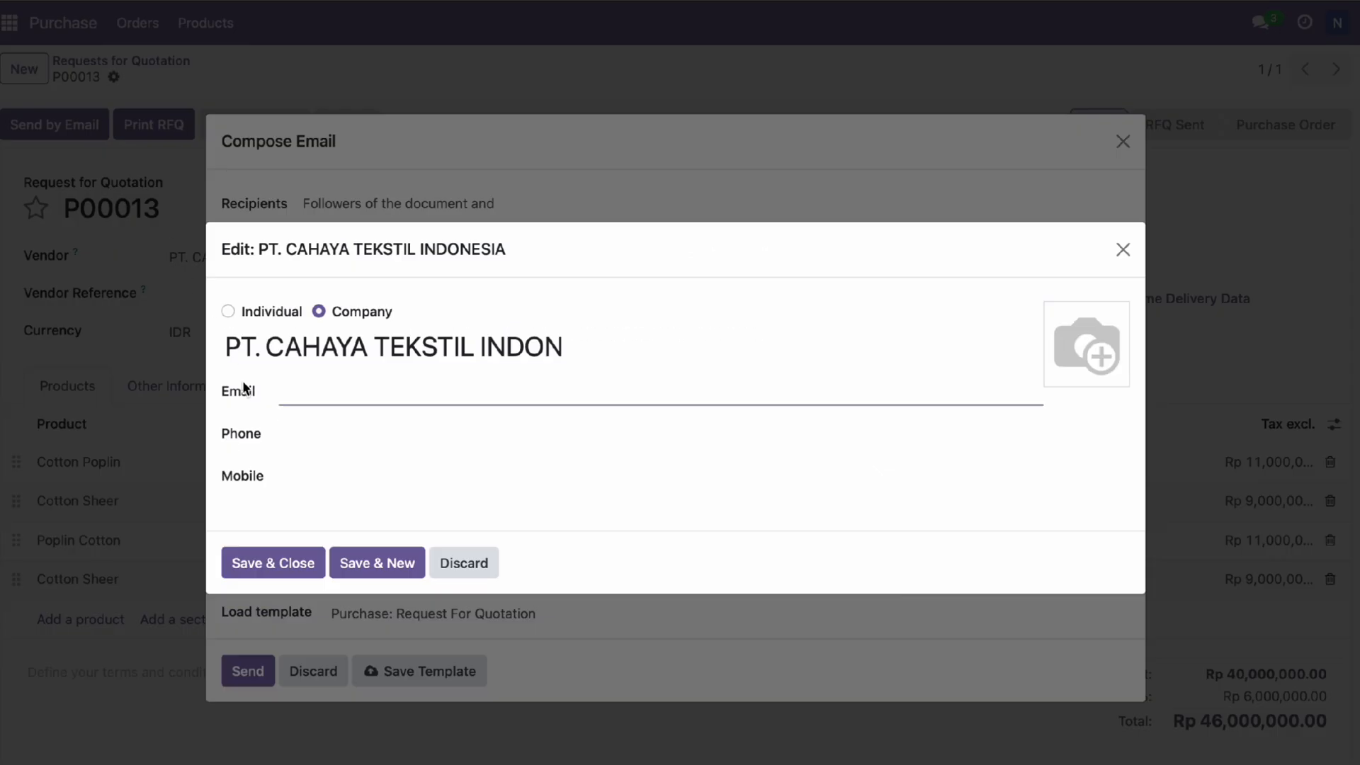
click(304, 401)
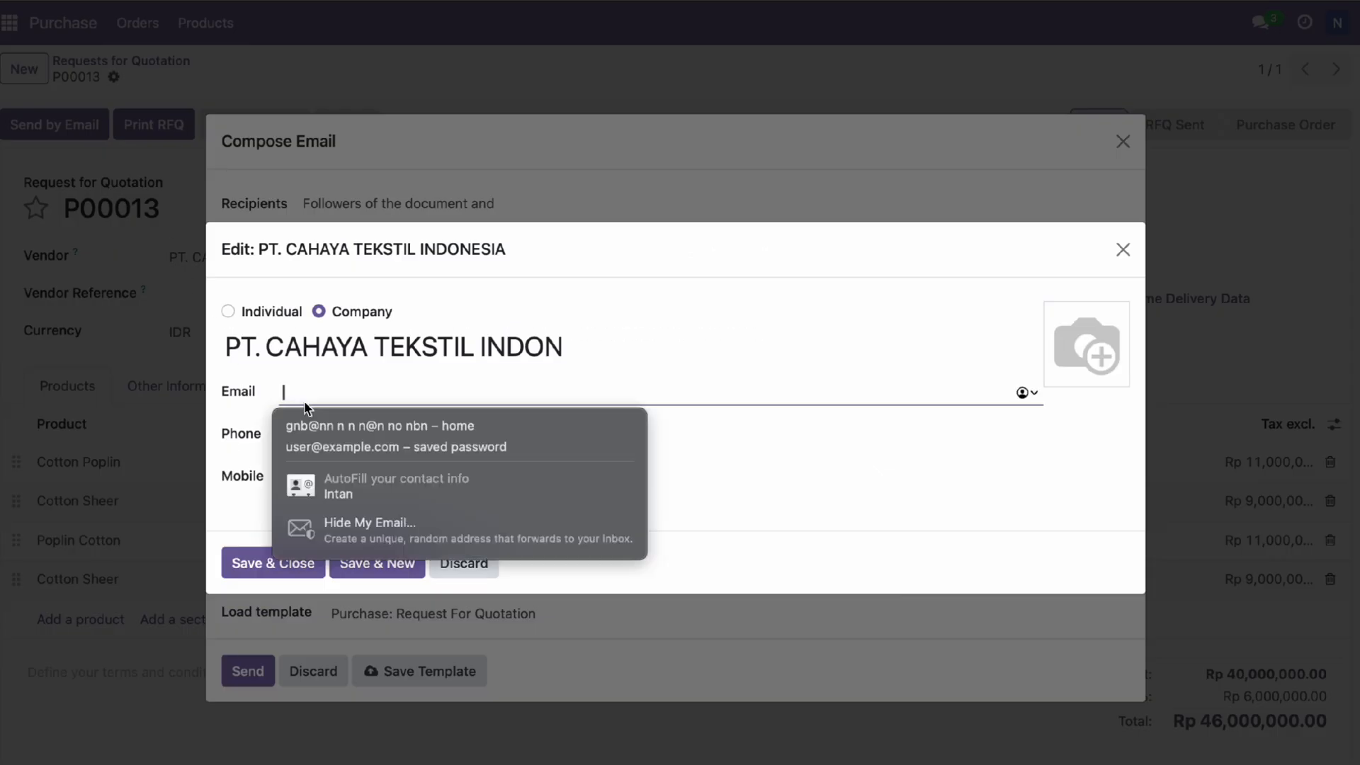
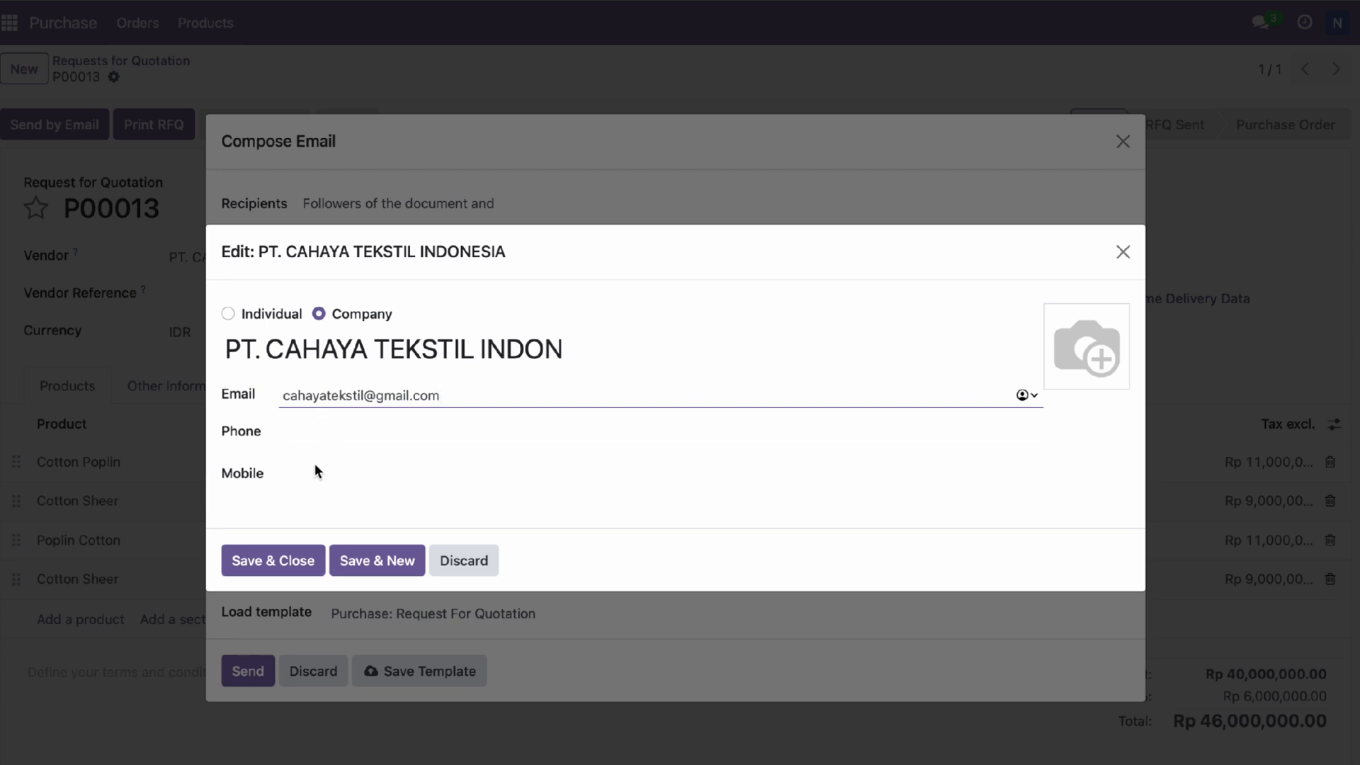
click(304, 549)
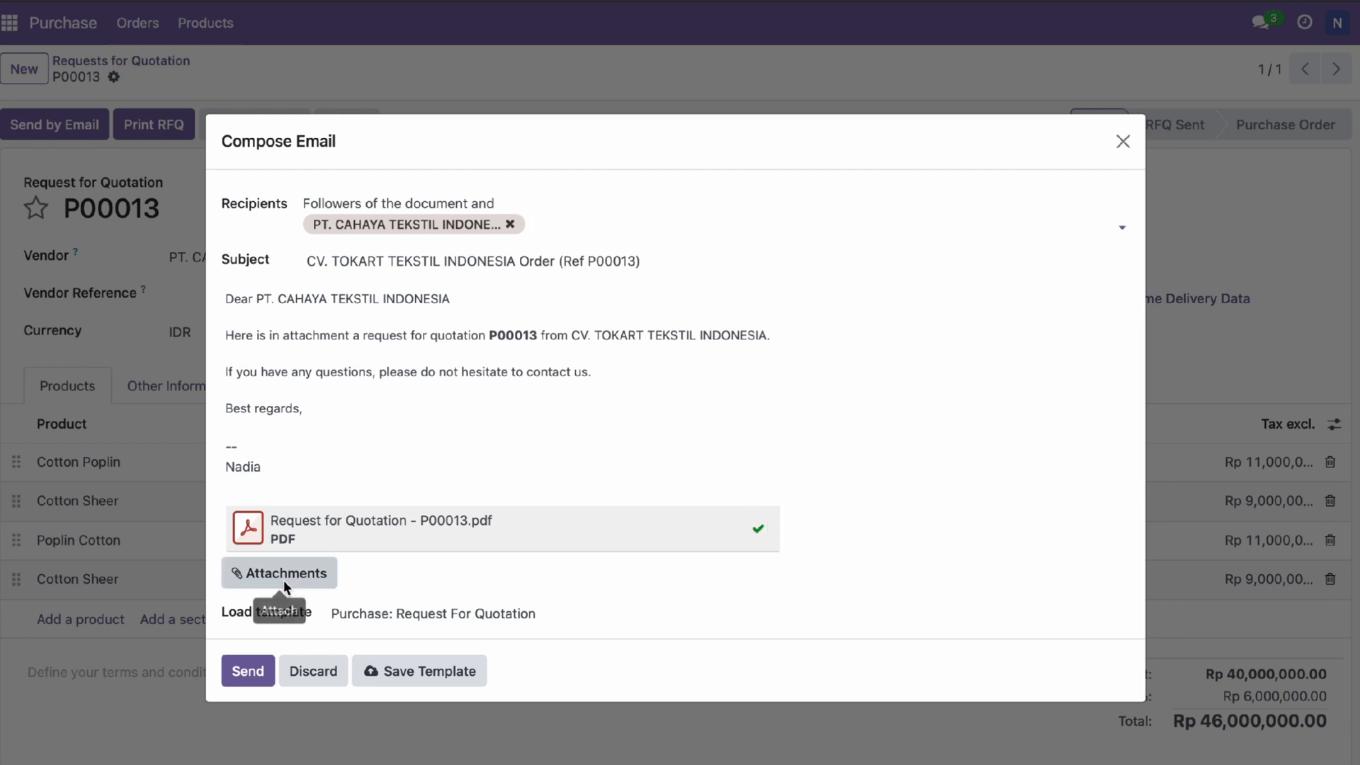
click(252, 666)
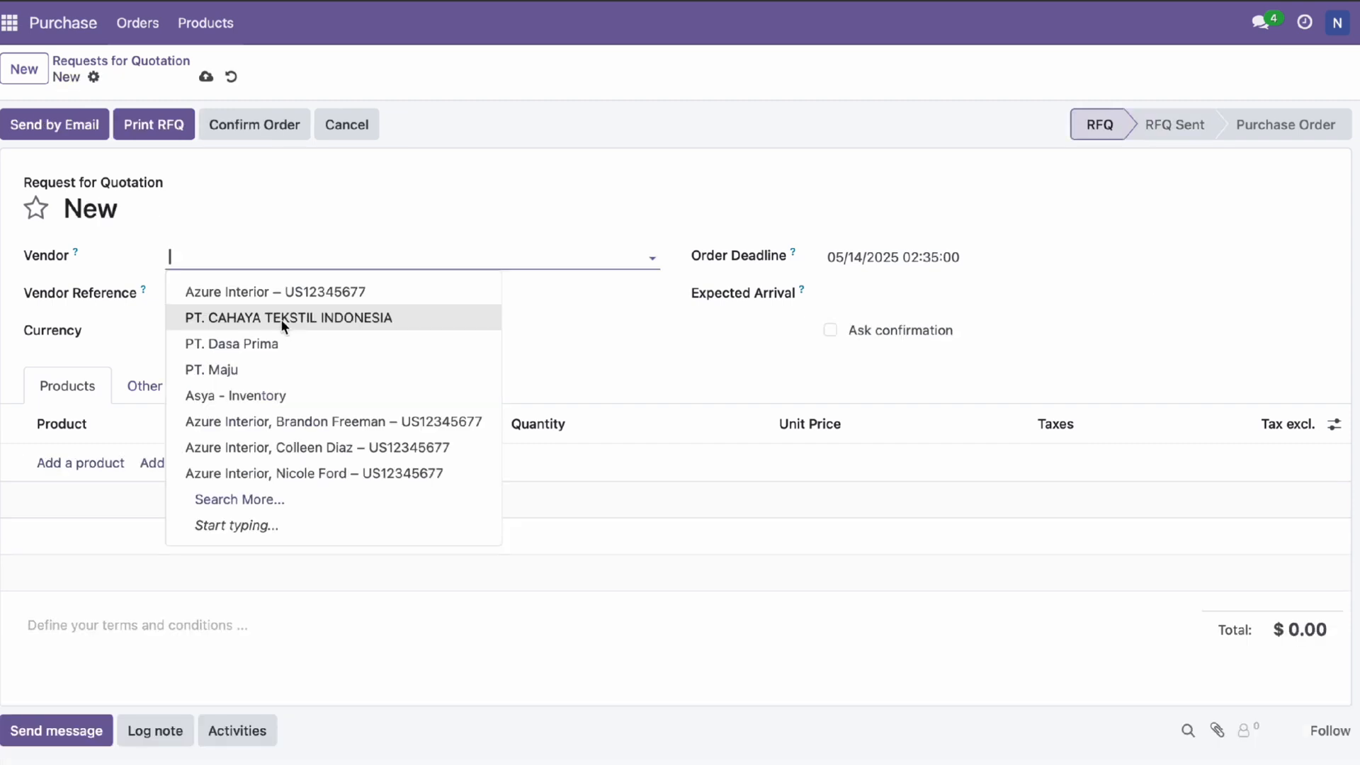
Start a new RFQ and set its currency to IDR
key(Escape)
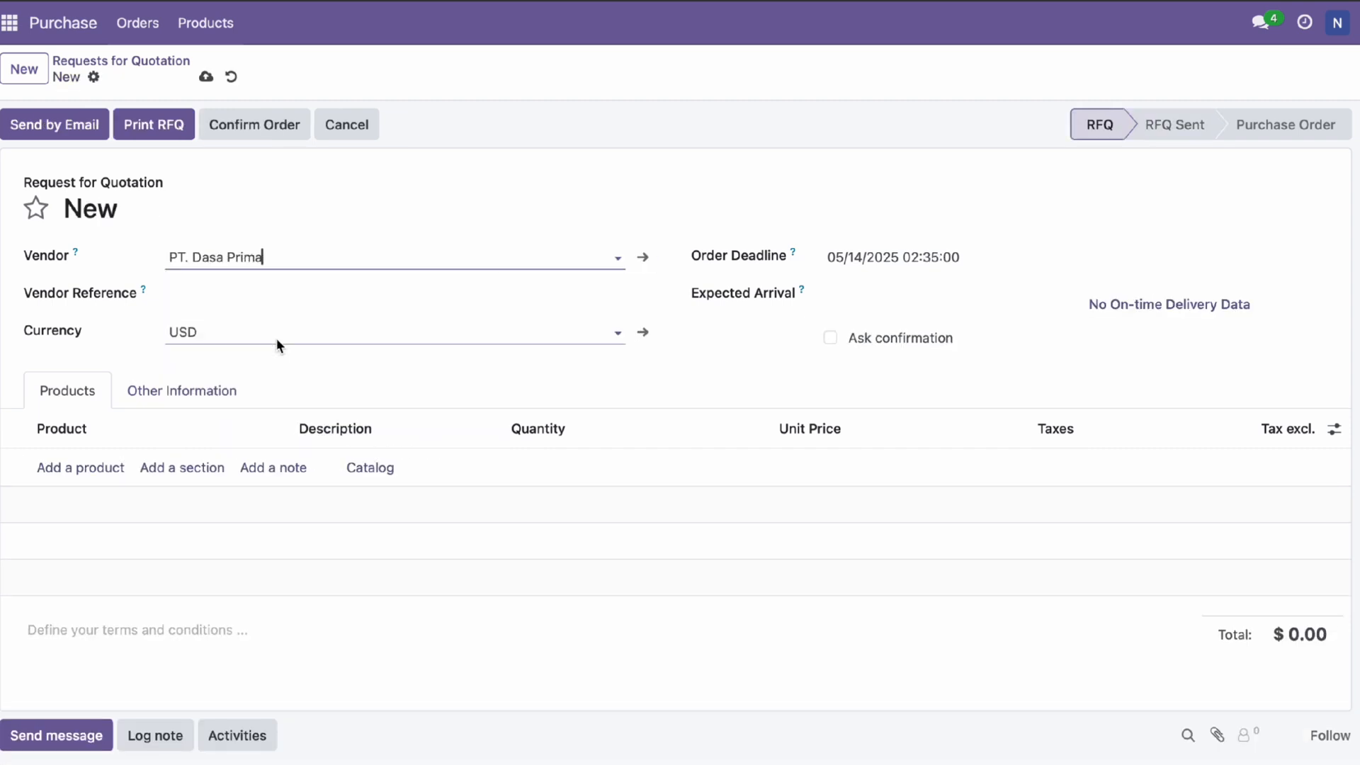
click(231, 341)
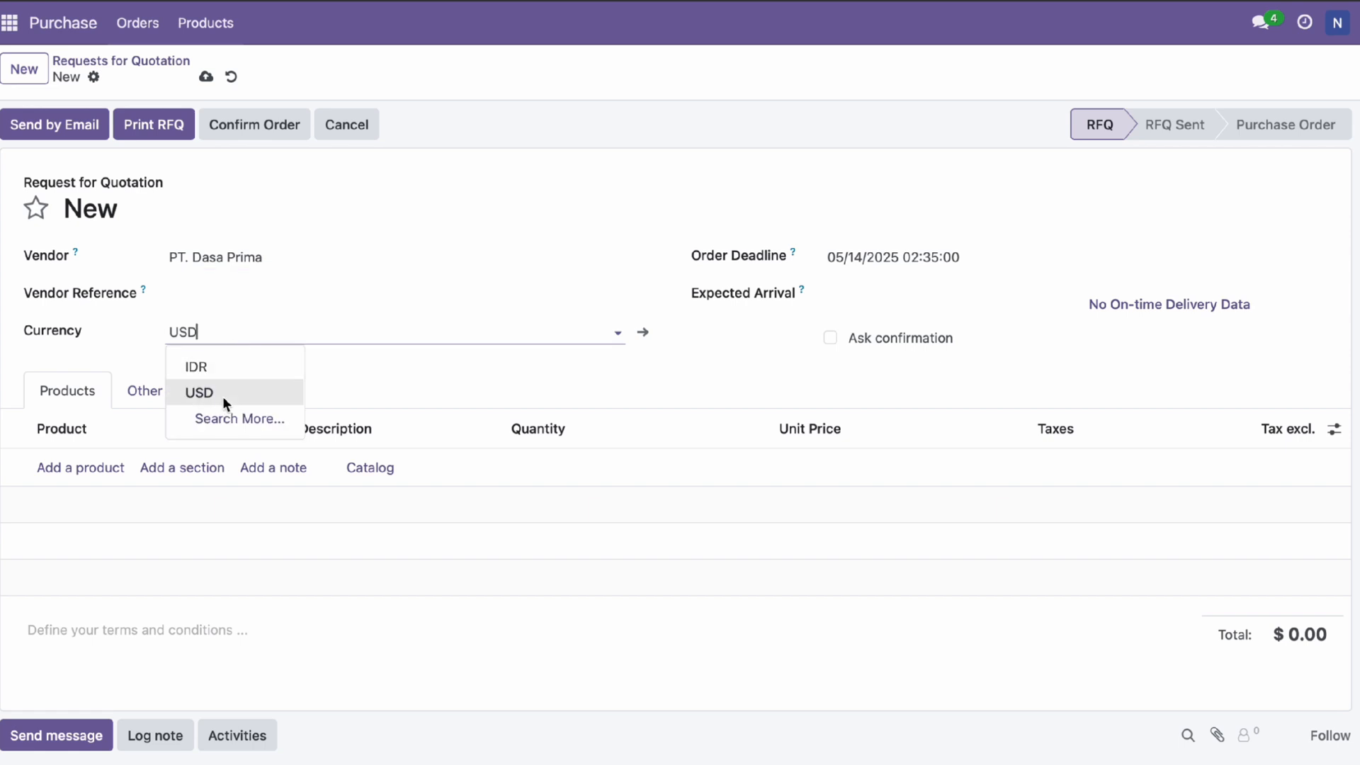
click(196, 366)
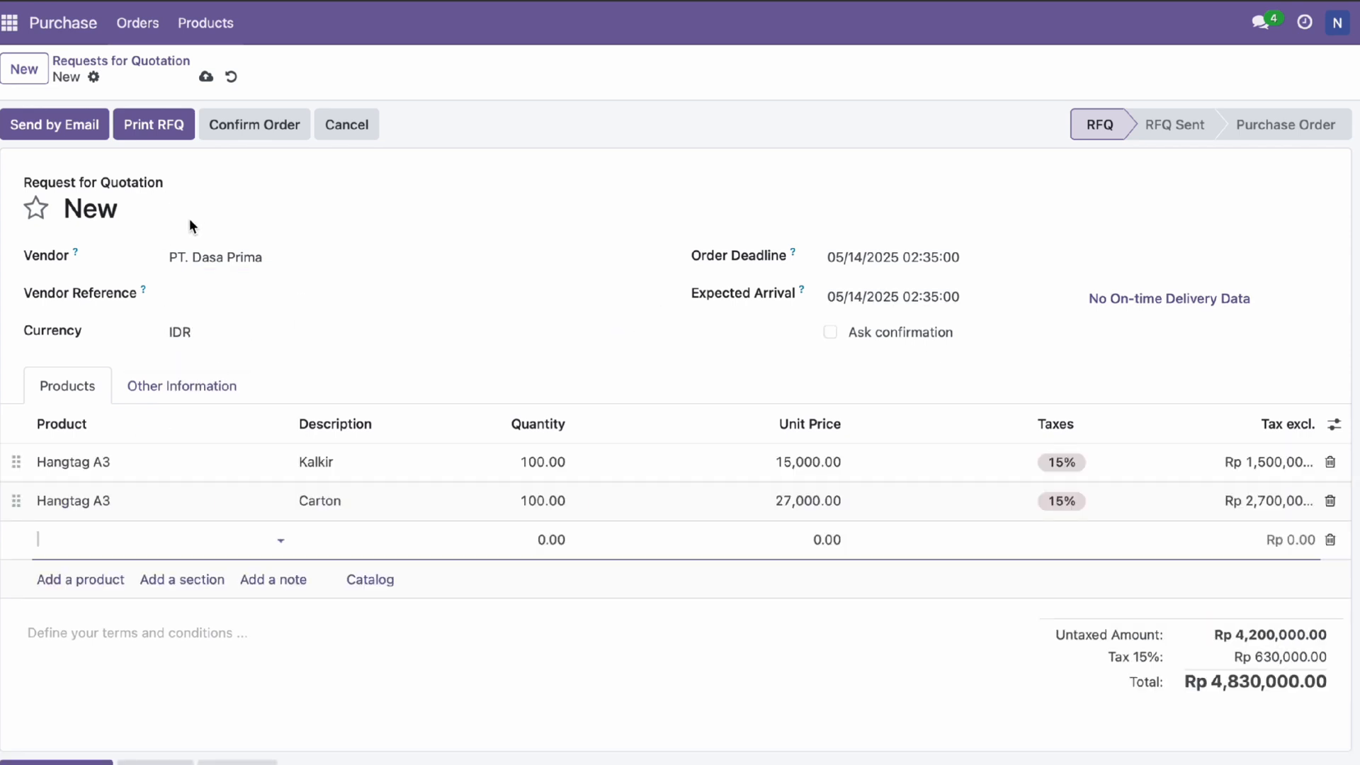
Email RFQ P00014 to PT. Dasa Prima after saving the vendor's e-mail address
click(82, 126)
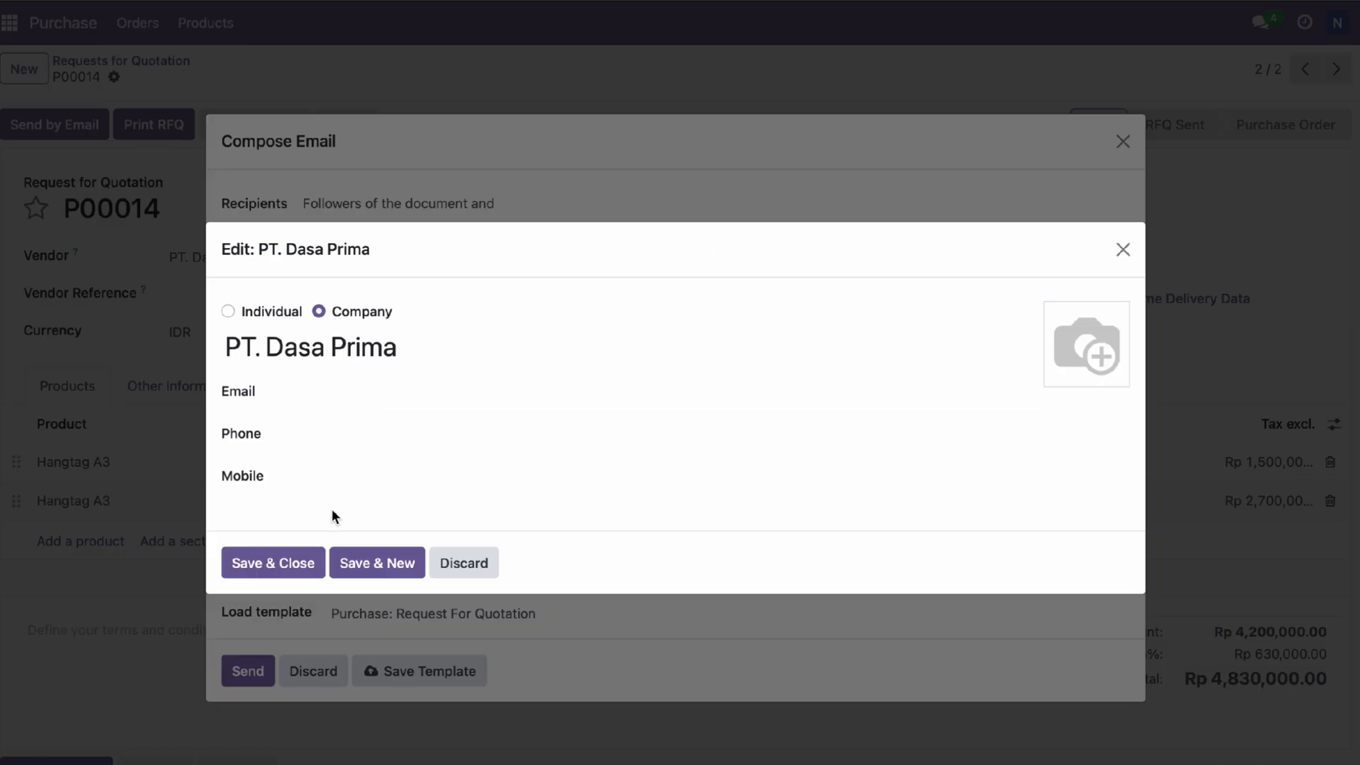
click(346, 392)
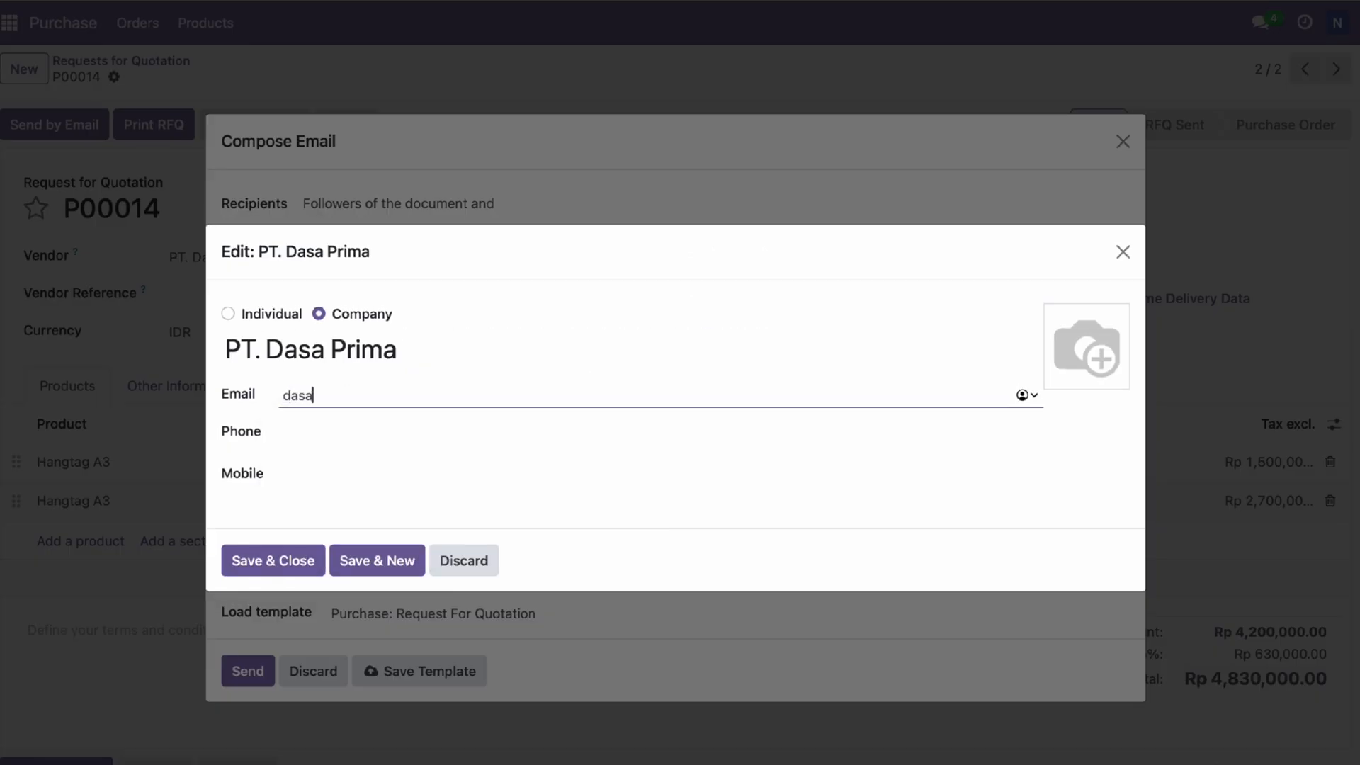
click(254, 562)
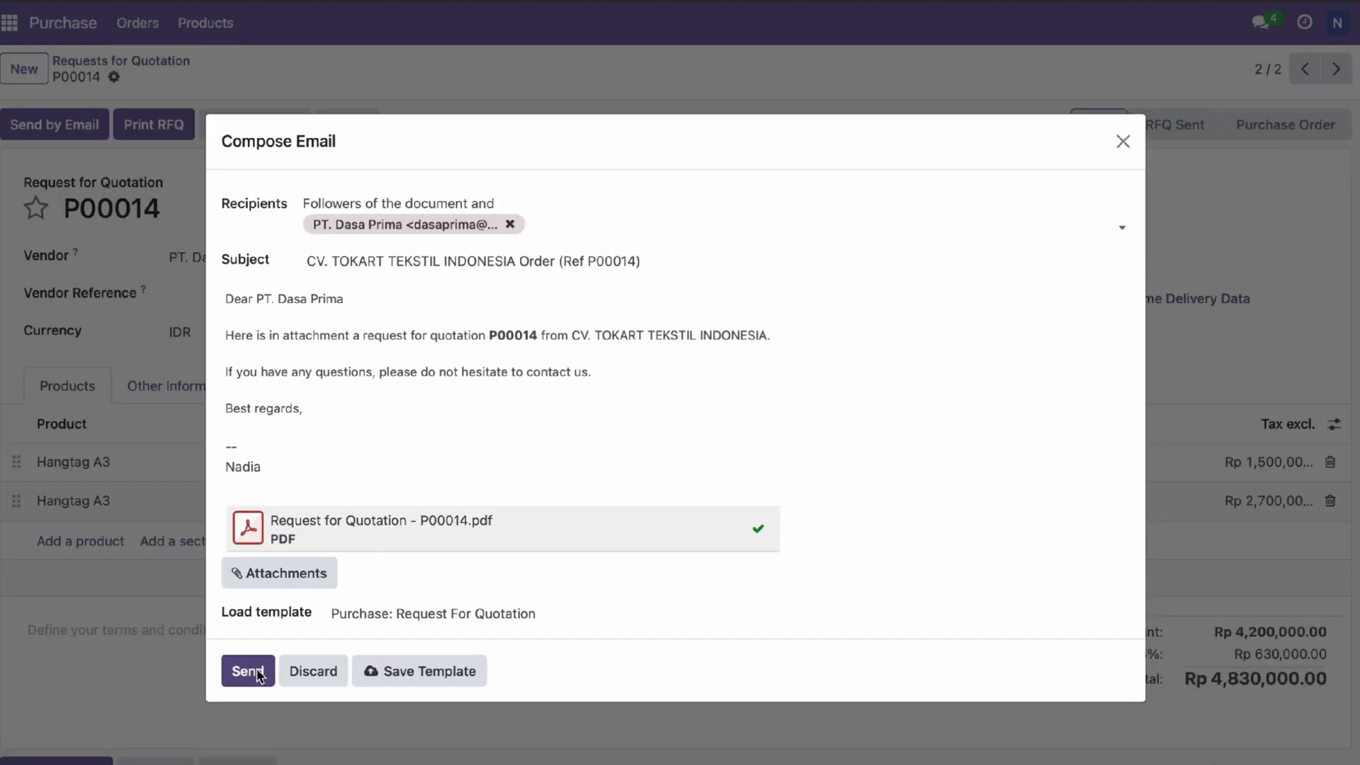
click(248, 671)
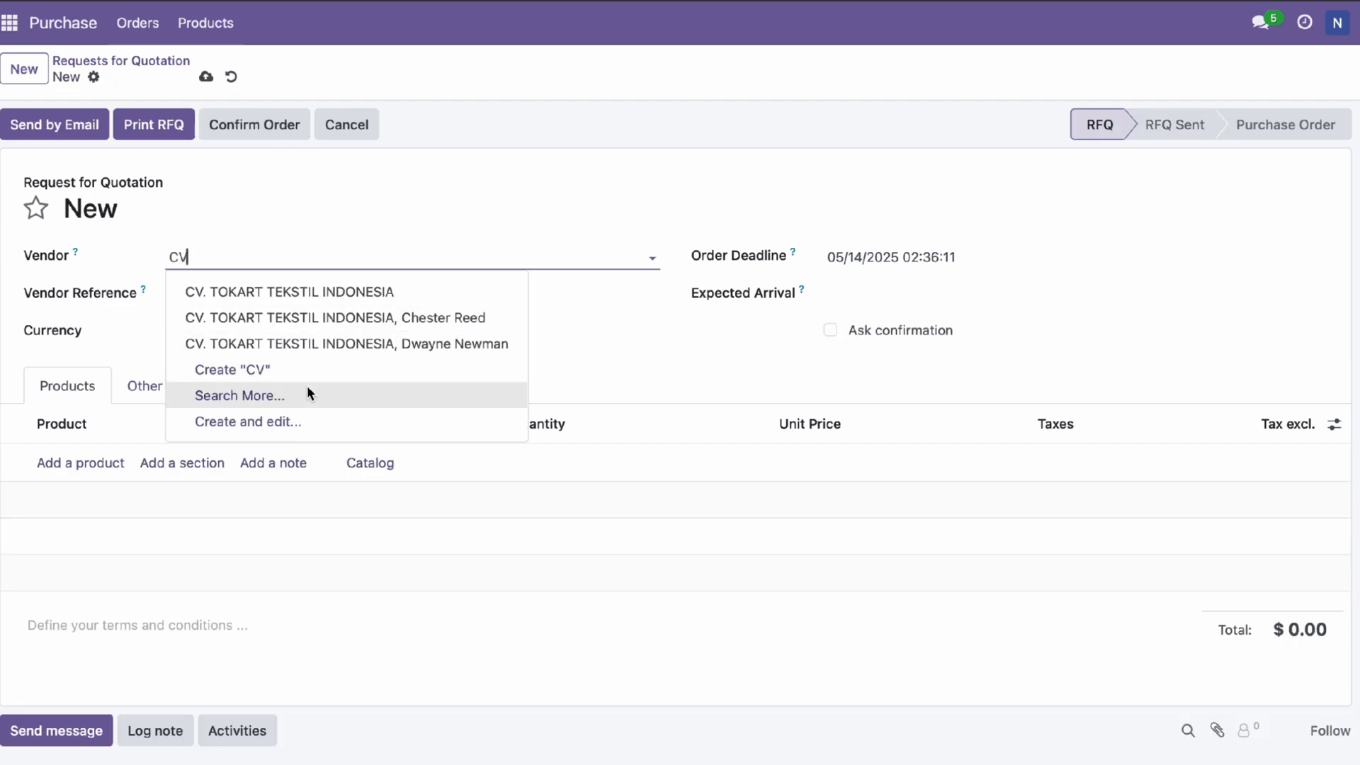
Search the RFQs for 'mojo' and confirm RFQ P00017 as a purchase order
key(BackSpace)
key(BackSpace)
text(mojo)
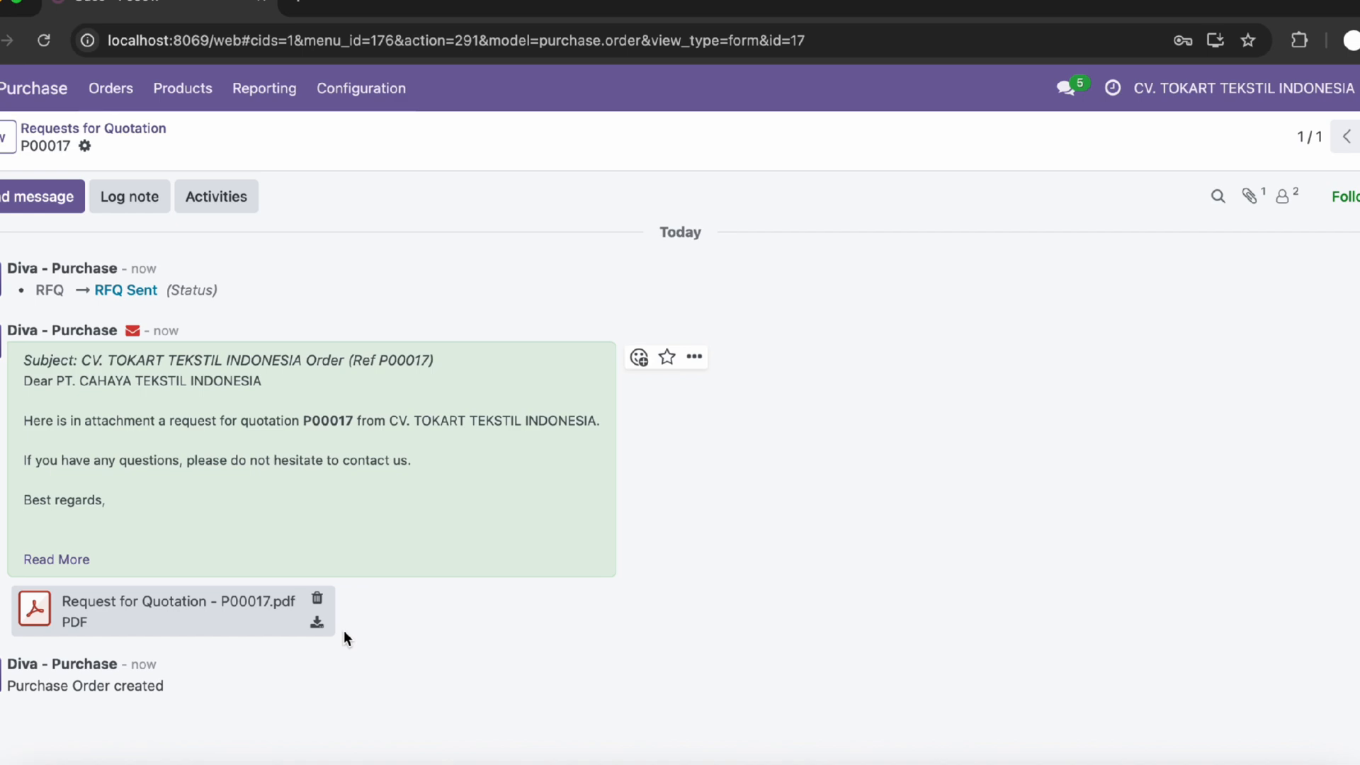
scroll(343, 630, up, 10)
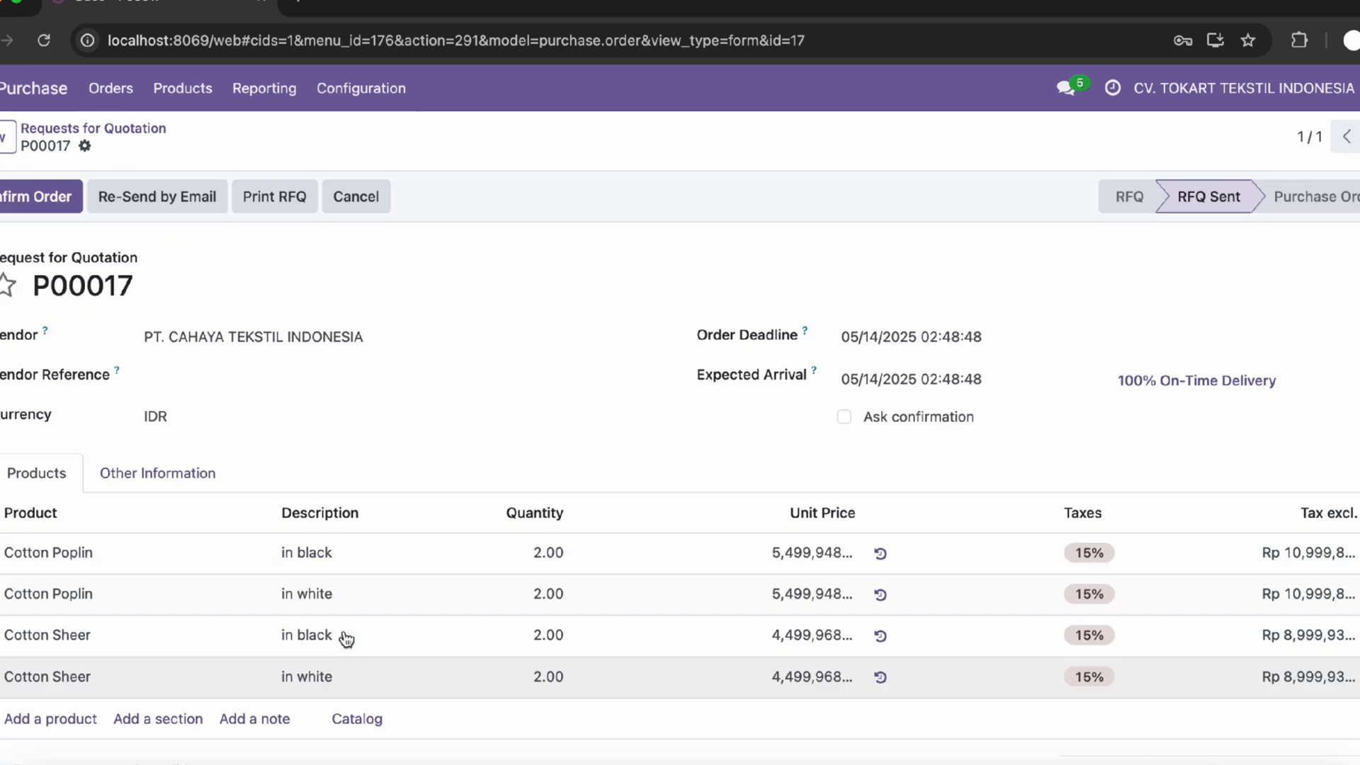
click(30, 199)
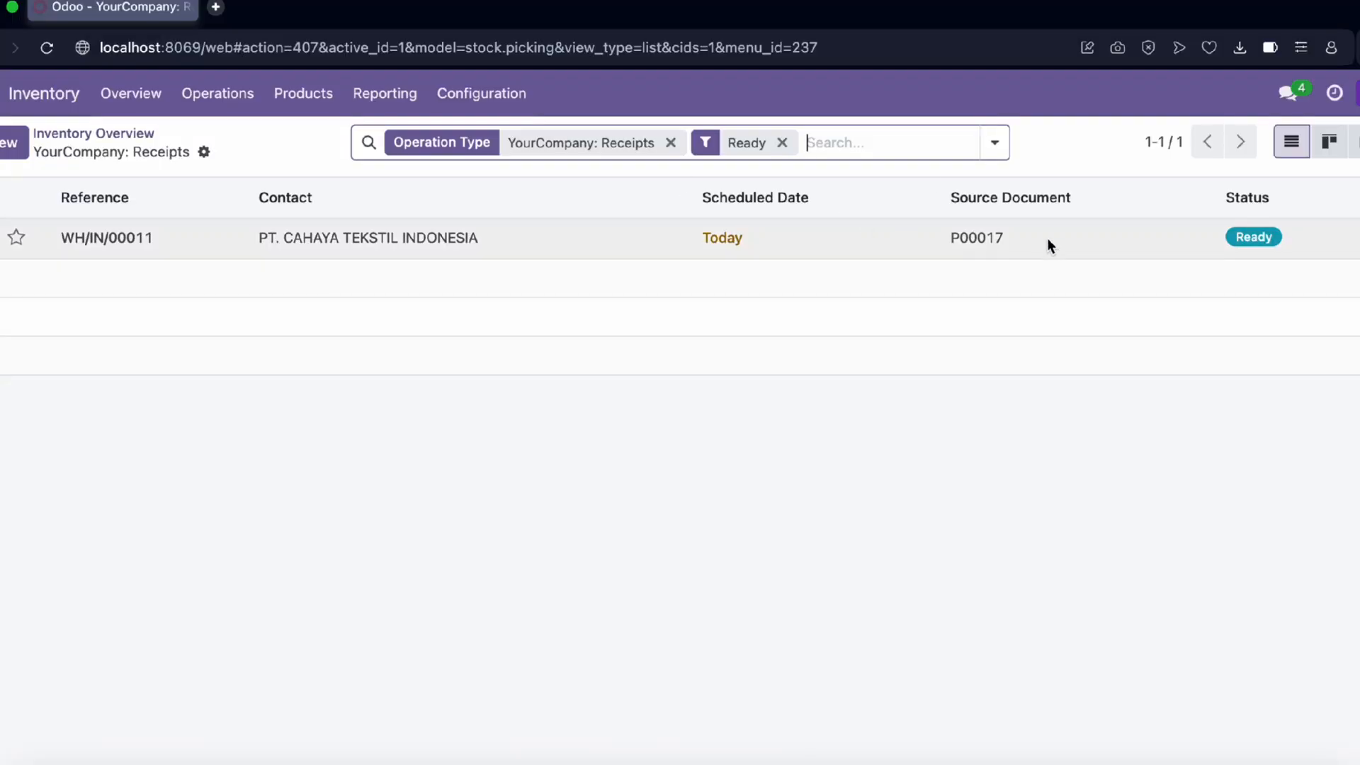
Open receipt WH/IN/00011, check the Cotton Poplin and Cotton Sheer lines, and validate it
click(1049, 239)
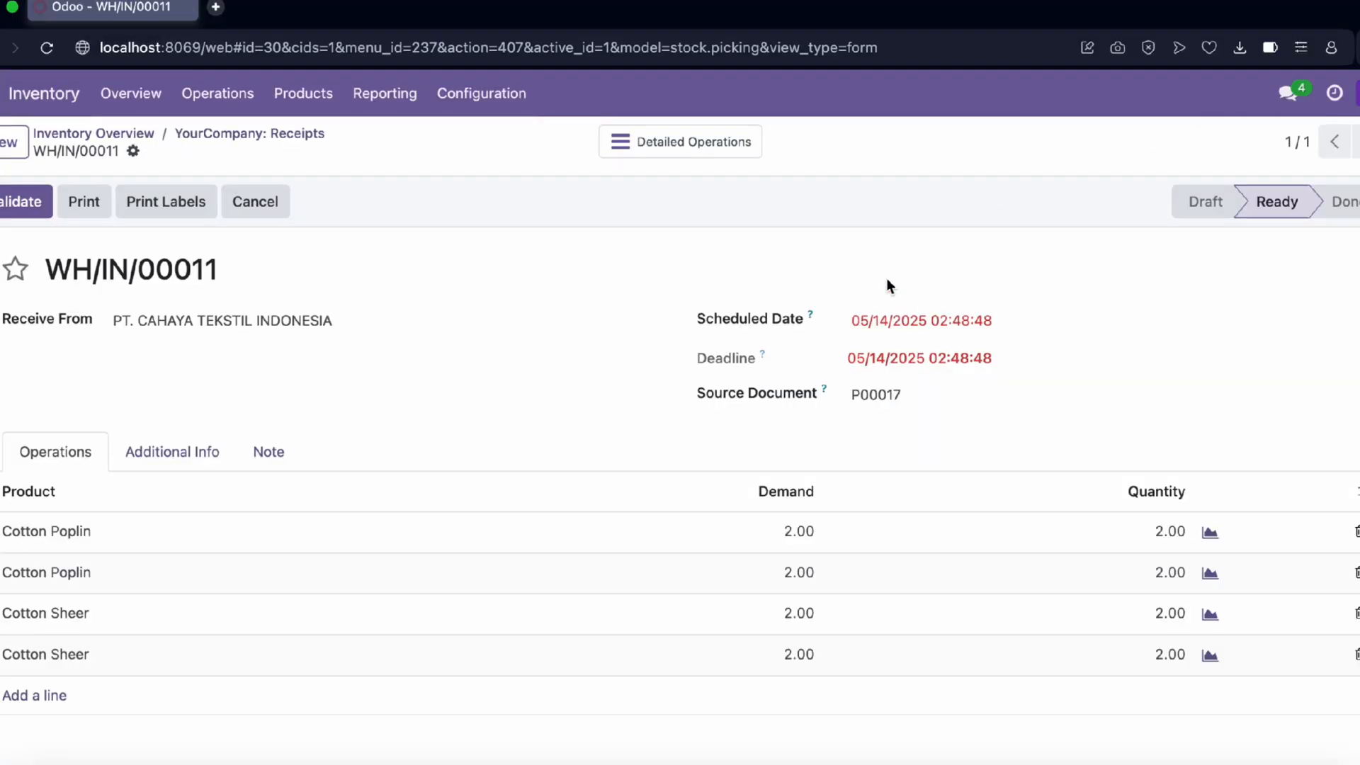
scroll(544, 306, down, 5)
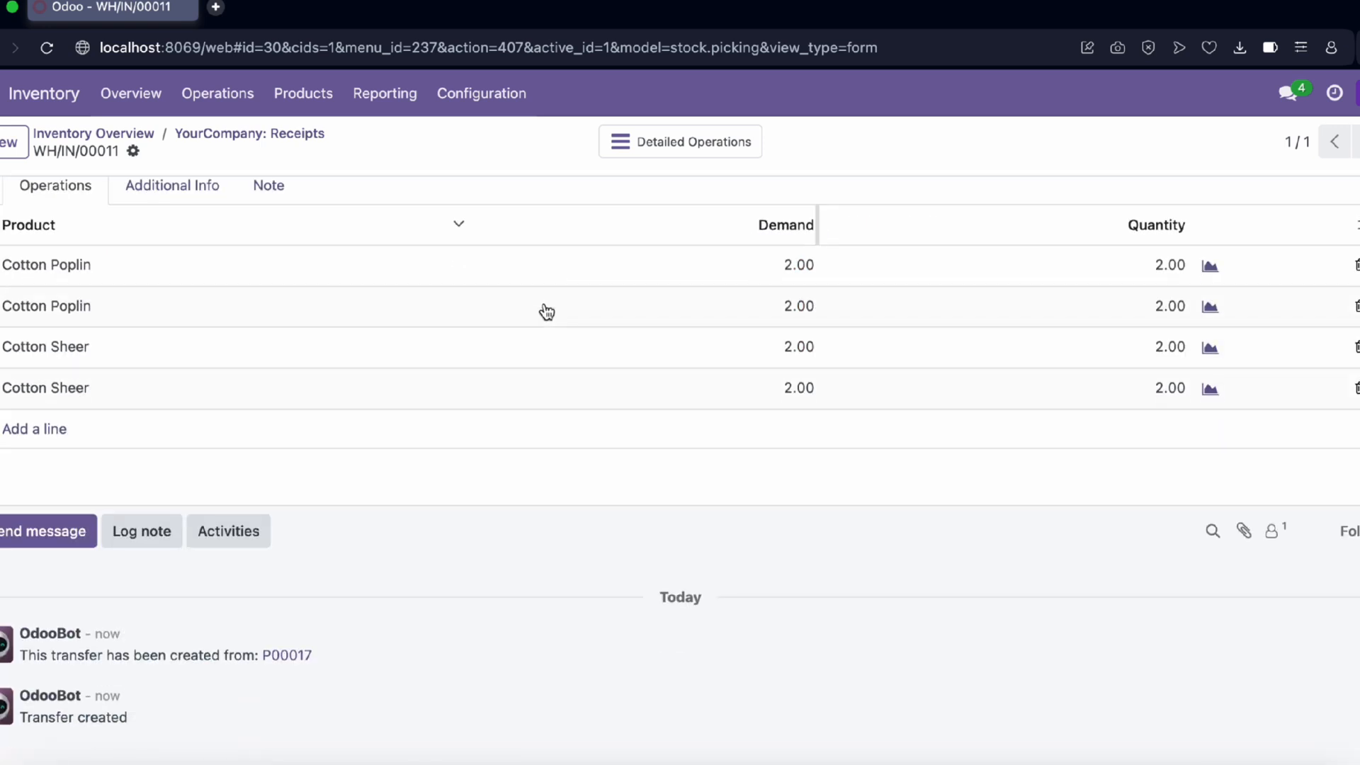
scroll(546, 310, up, 5)
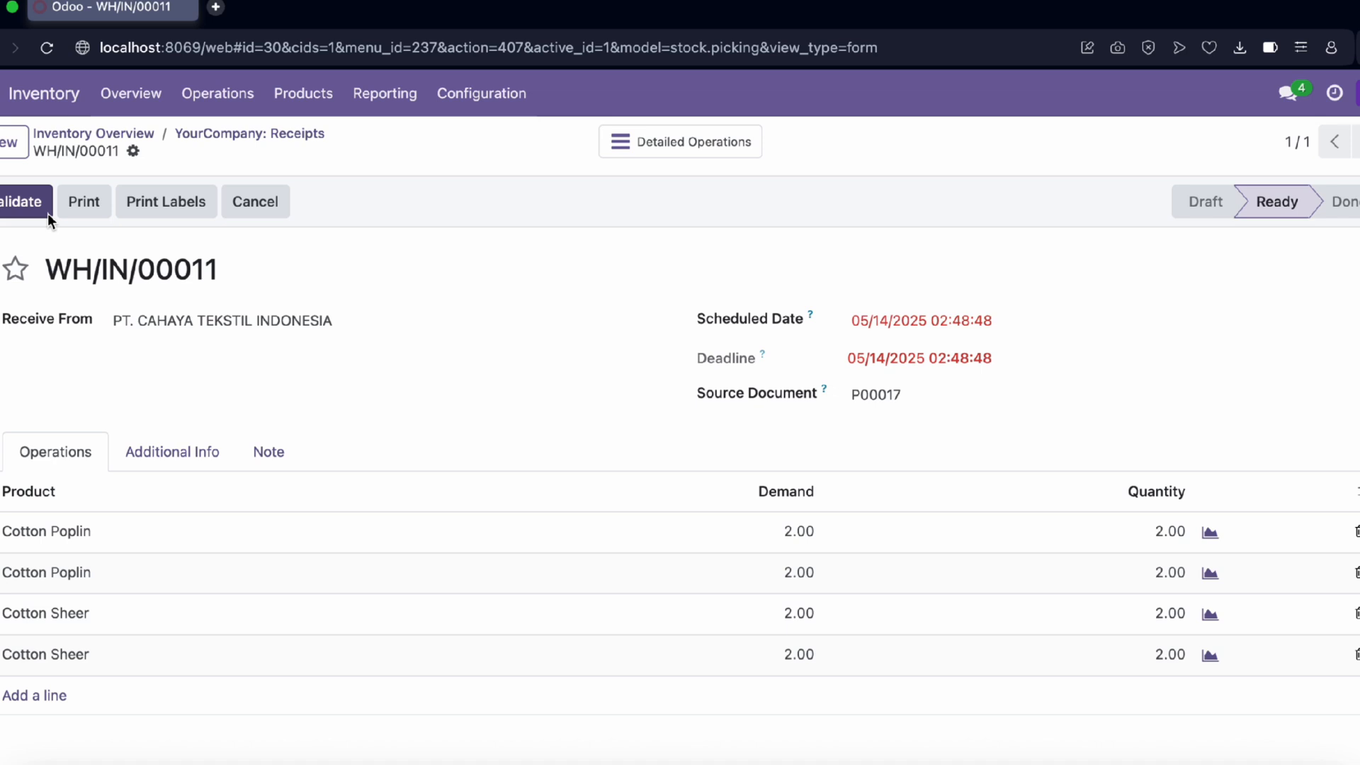
scroll(245, 365, down, 2)
scroll(64, 244, up, 1)
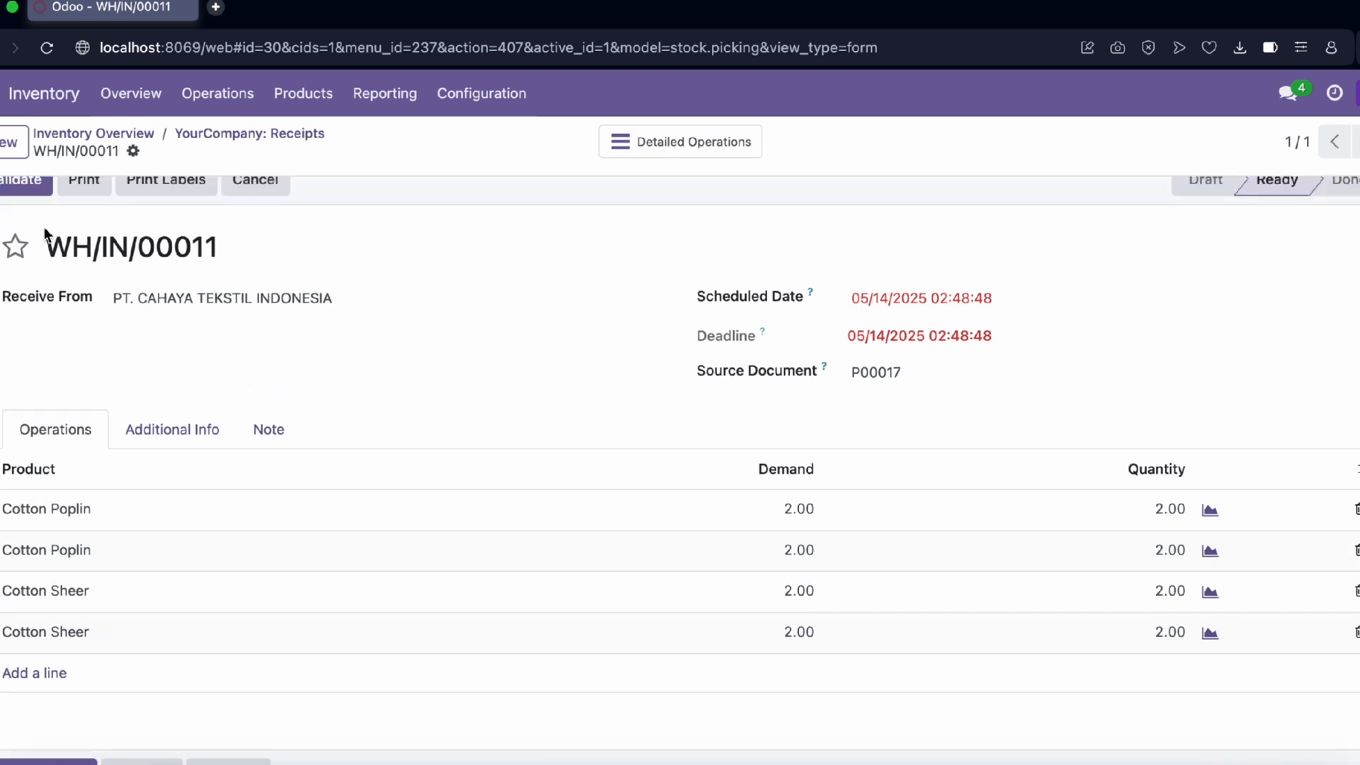
scroll(50, 237, up, 1)
click(11, 207)
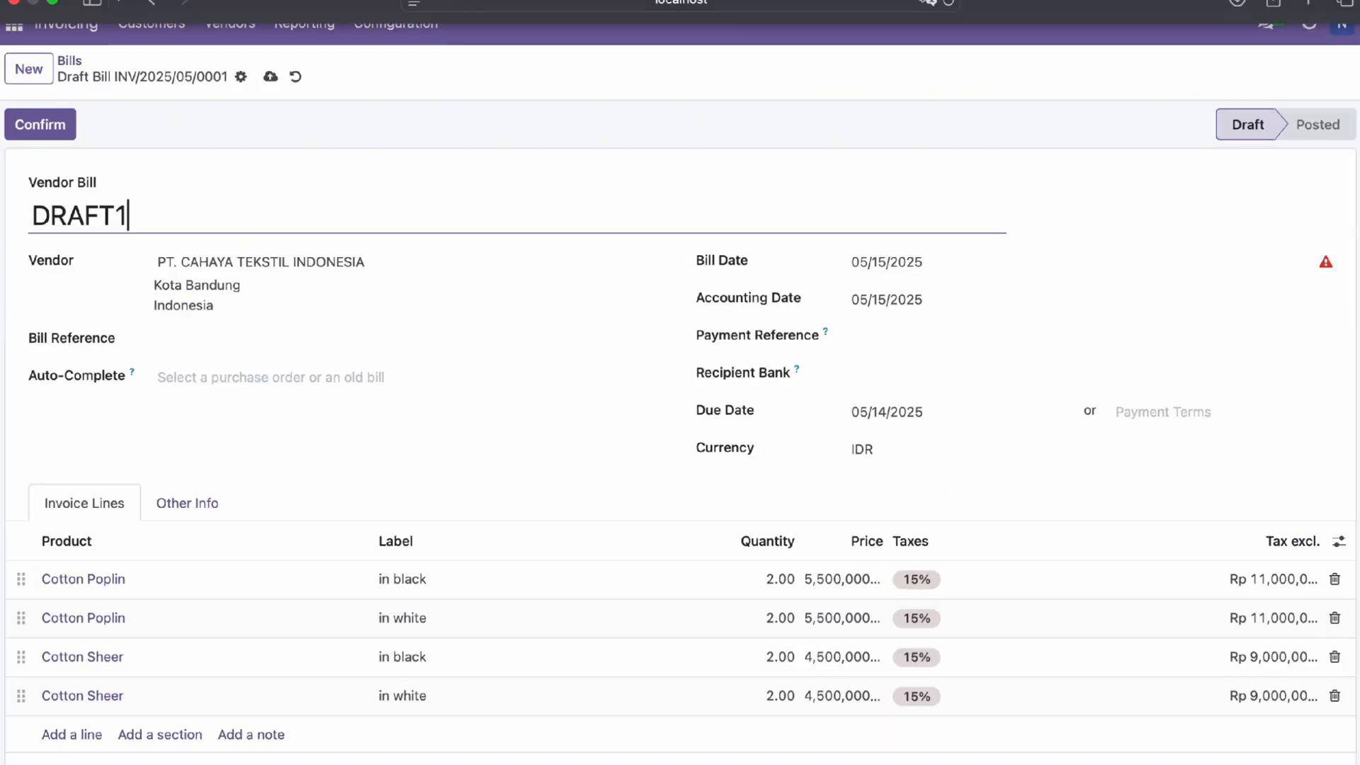
Review and confirm the draft bill: Rp 40,000,000.00 untaxed plus Rp 6,000,000.00 tax
scroll(186, 268, down, 2)
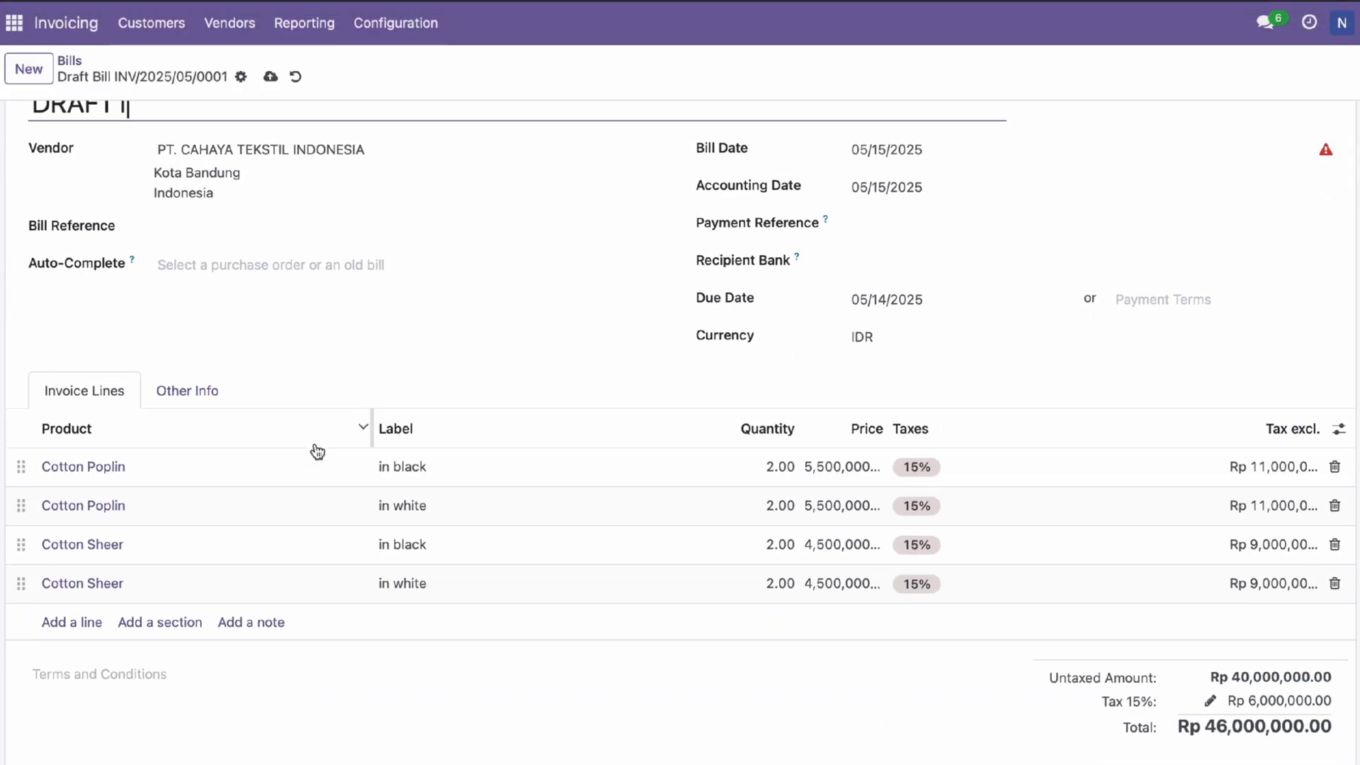
scroll(312, 446, down, 2)
scroll(417, 609, up, 4)
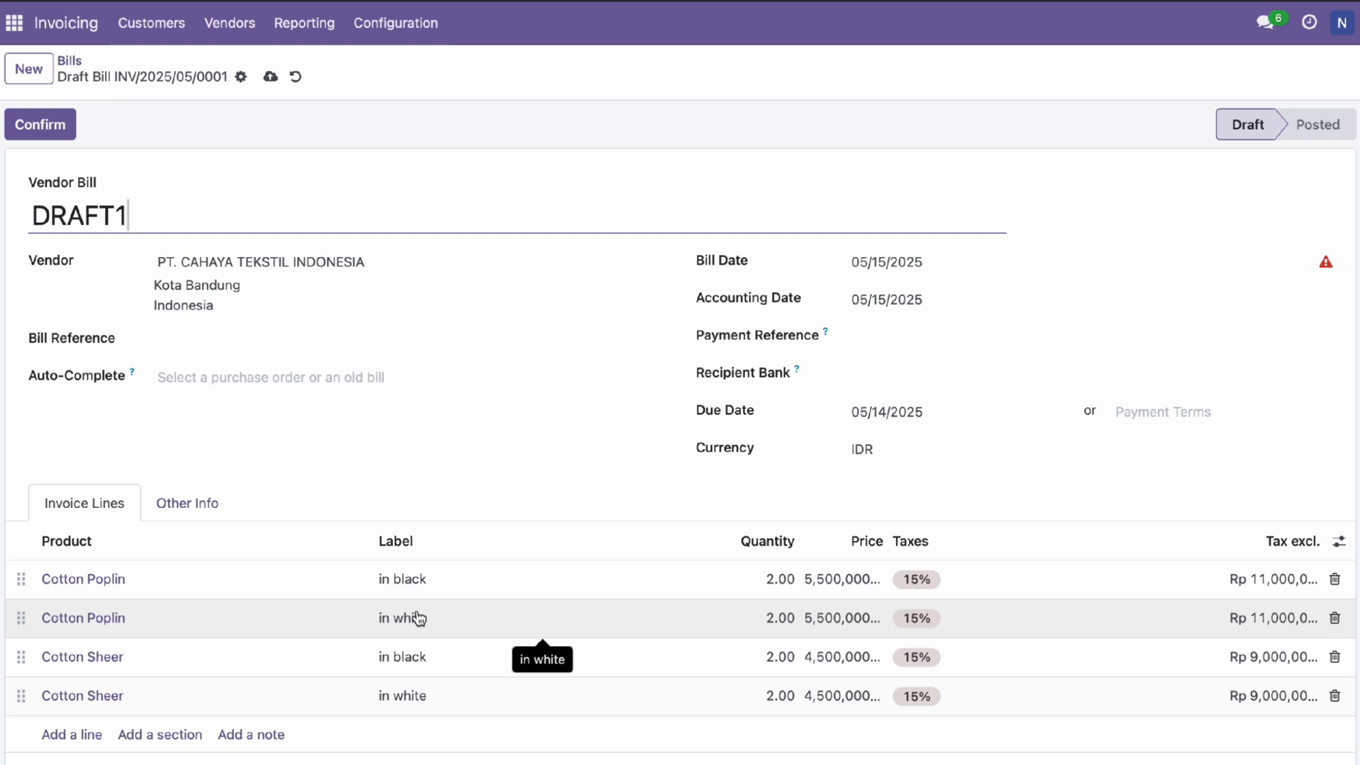
click(55, 132)
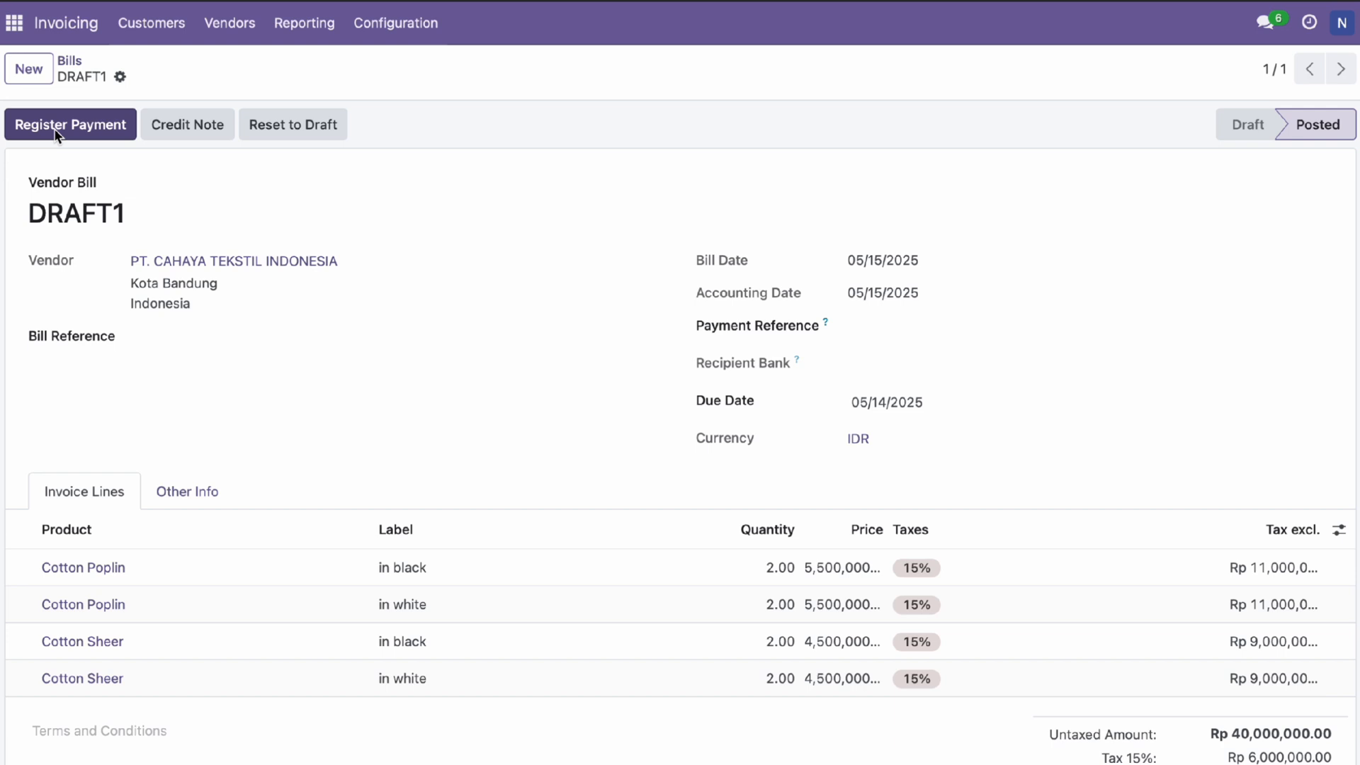
scroll(286, 337, down, 4)
scroll(287, 337, up, 4)
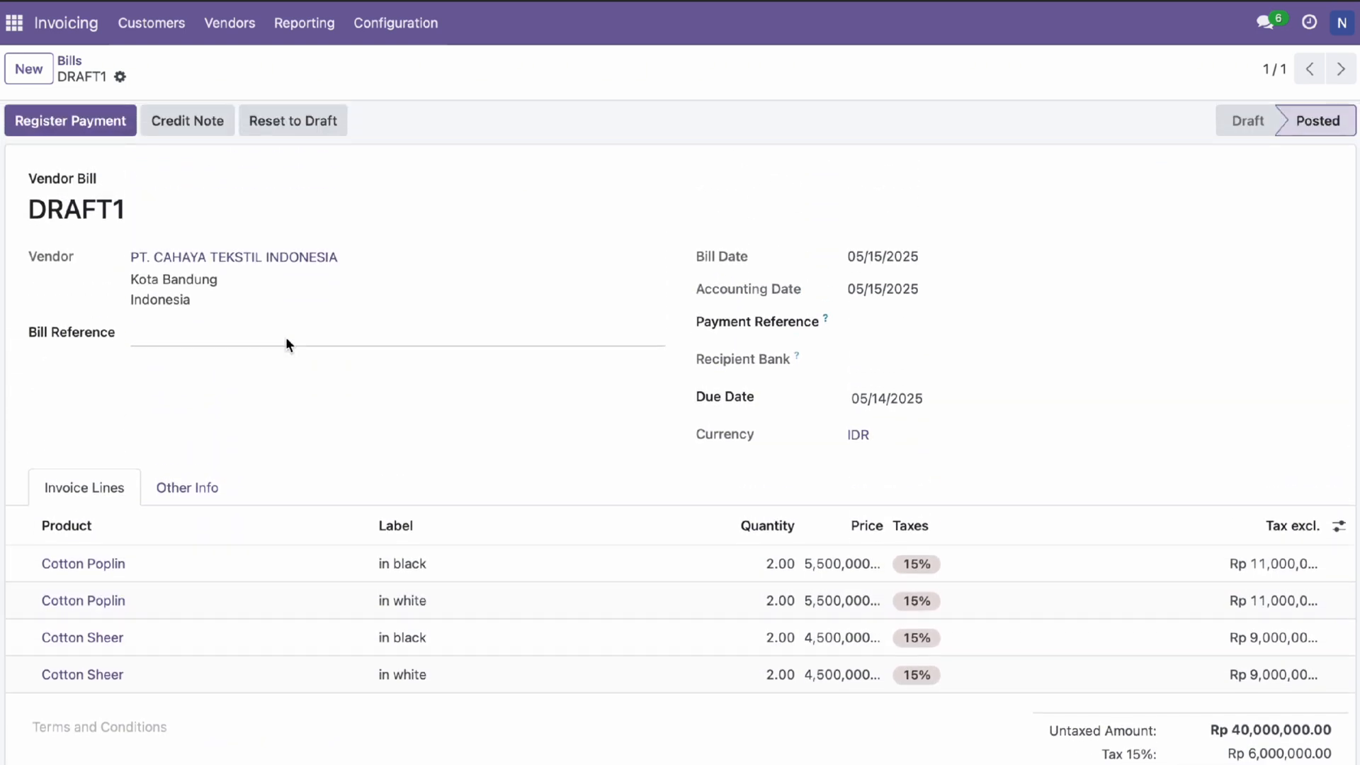
scroll(286, 340, up, 1)
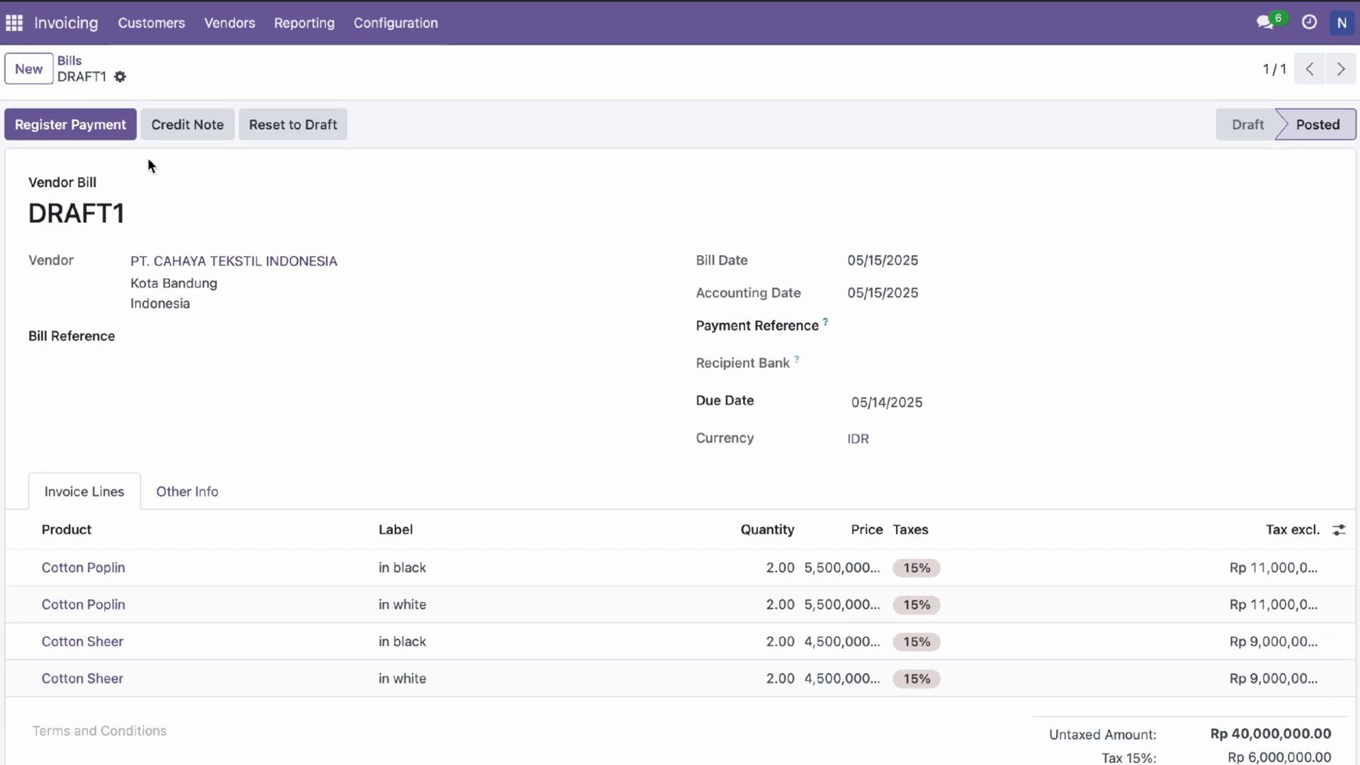
Register a Rp 46,000,000.00 payment on bill DRAFT1 via the Bank journal with Manual method
click(113, 125)
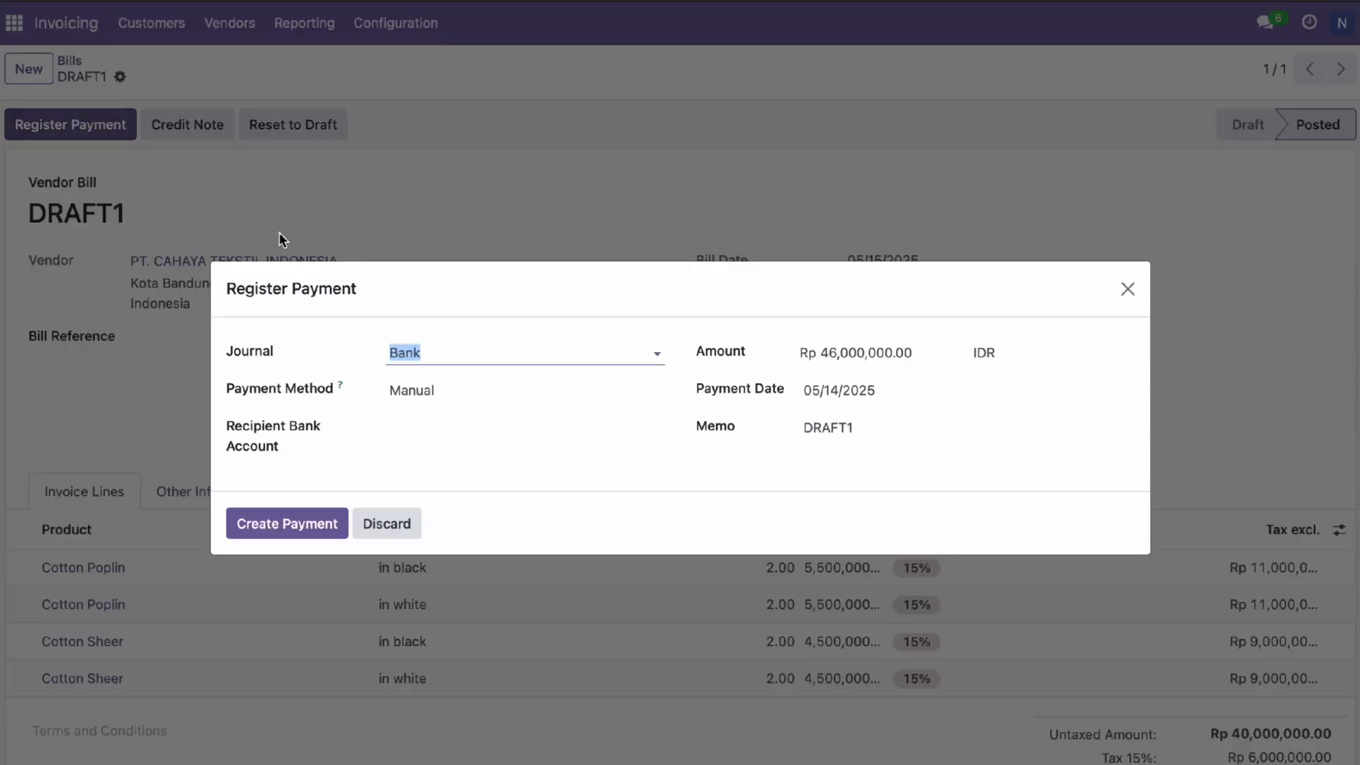
click(406, 399)
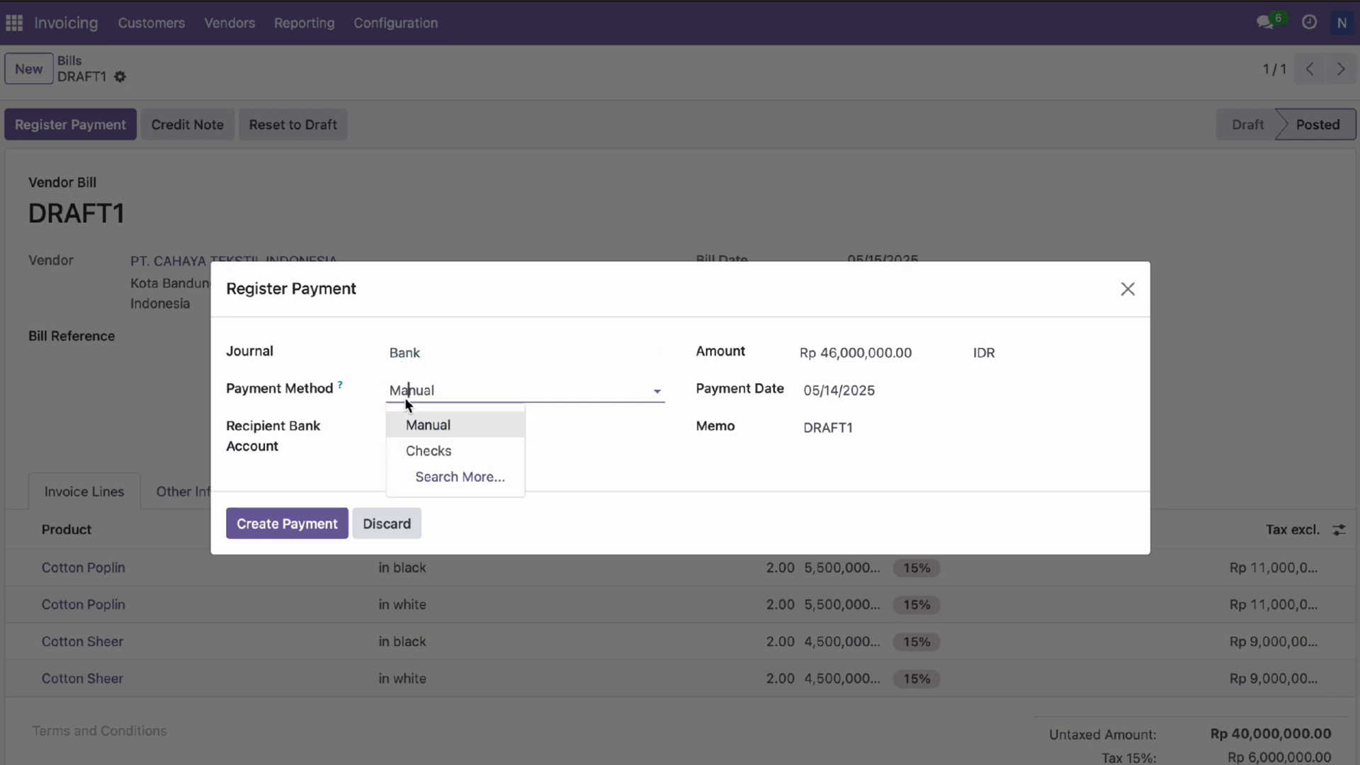
click(405, 397)
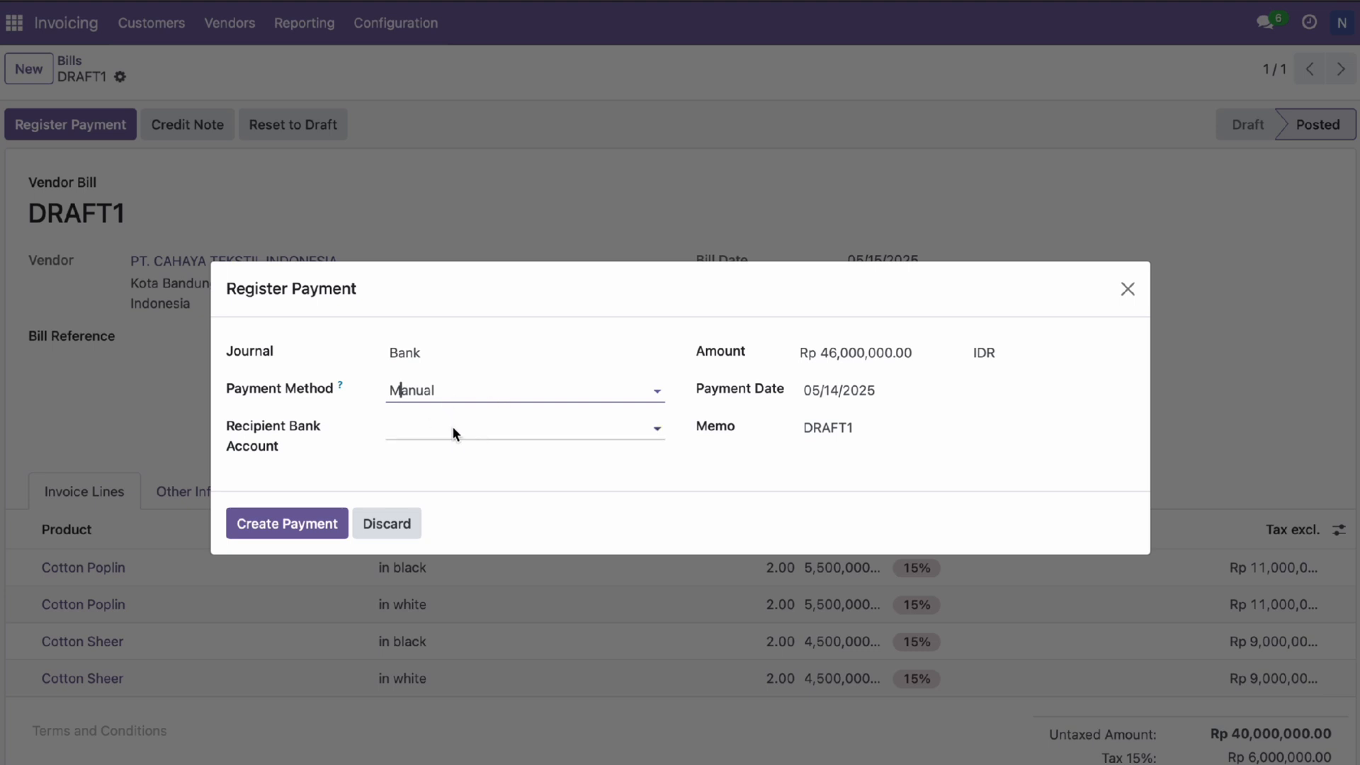
click(325, 522)
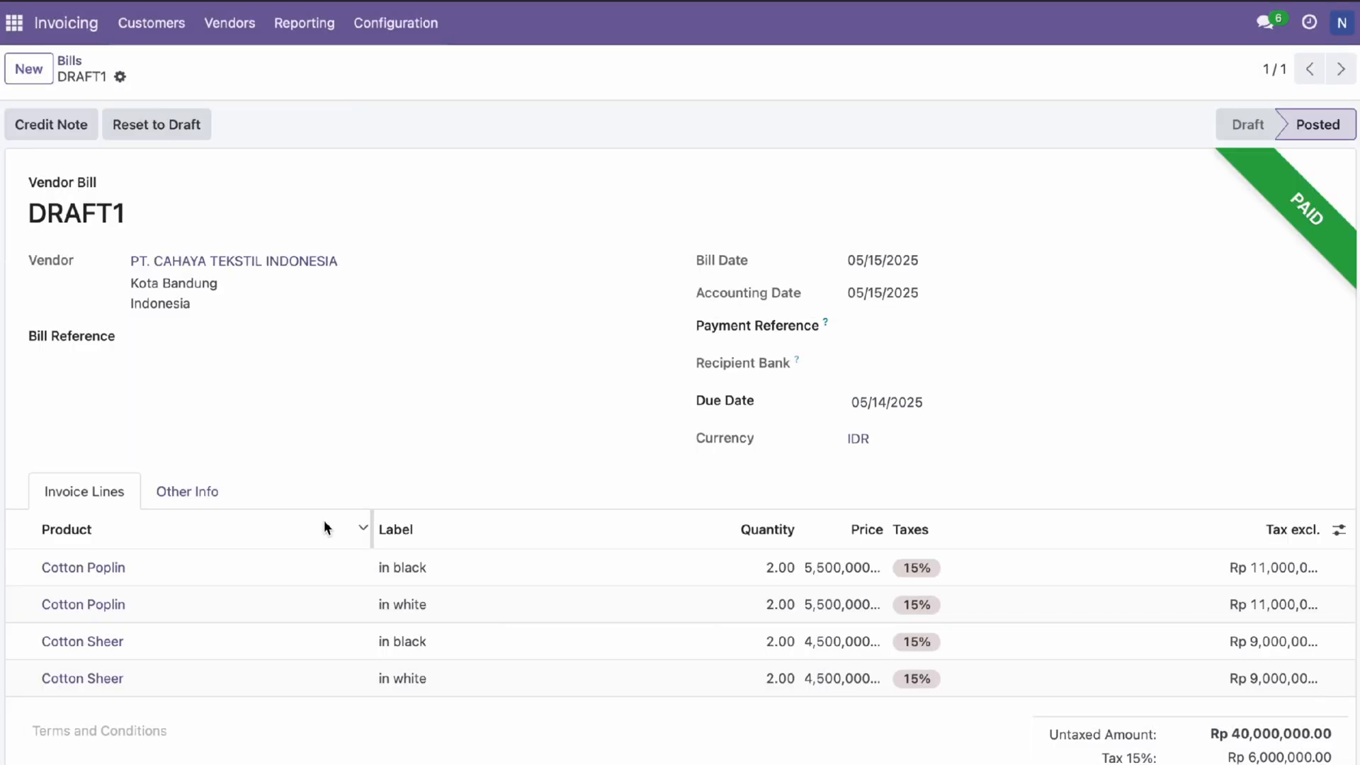